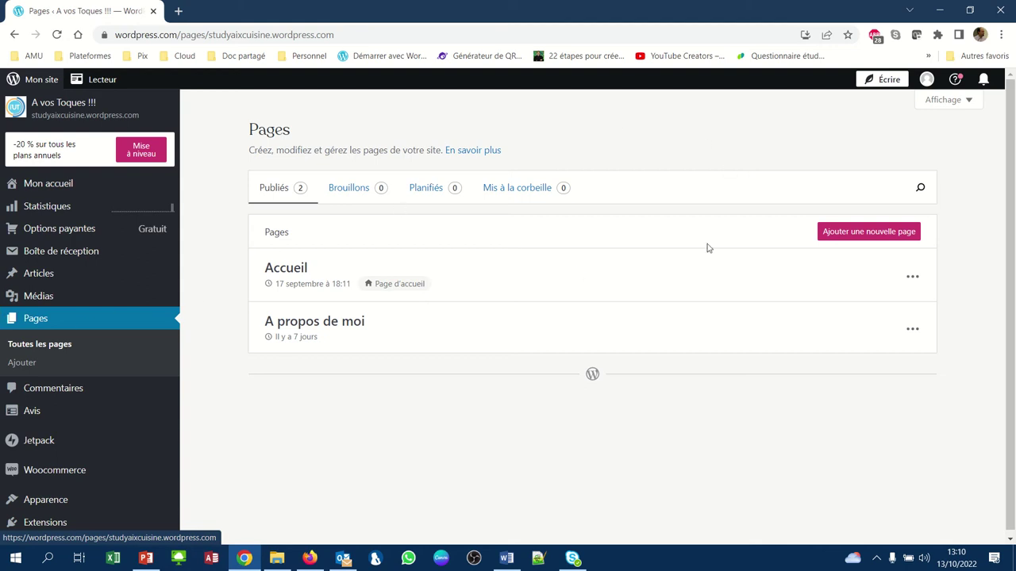
# - Start a new page from the Pages screen so the 'Ajouter une page' layout chooser loads
pyautogui.click(834, 242)
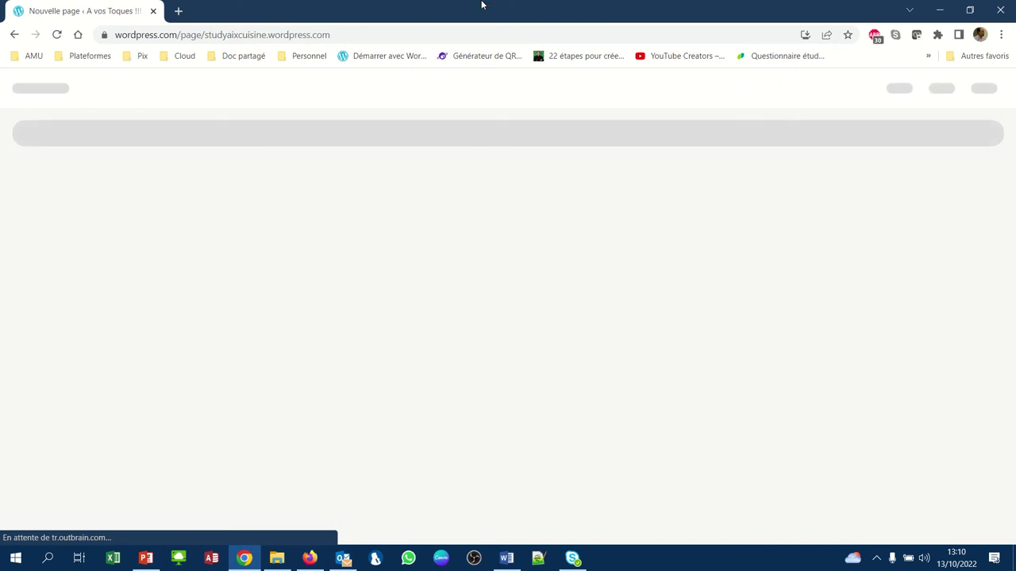
pyautogui.moveTo(386, 5)
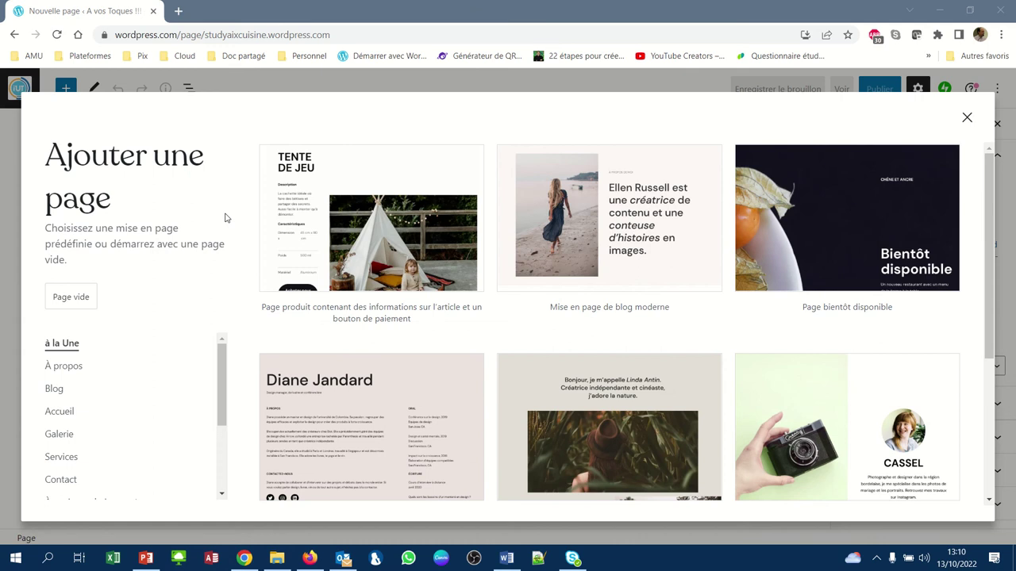
# - Build the page from the Contact category's 'Formulaire de contact avec horaires' layout
pyautogui.click(224, 446)
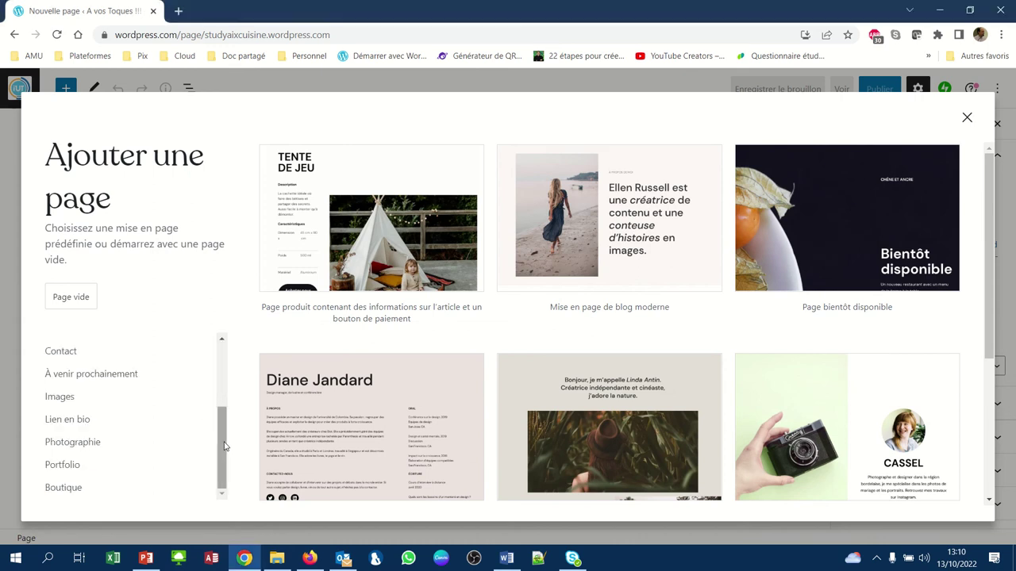
pyautogui.click(60, 355)
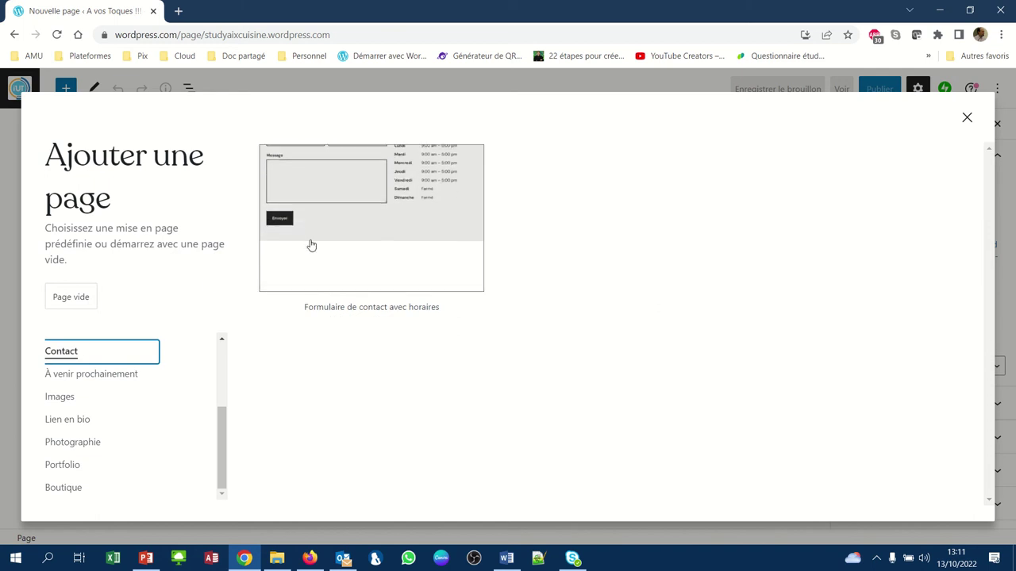
pyautogui.click(370, 203)
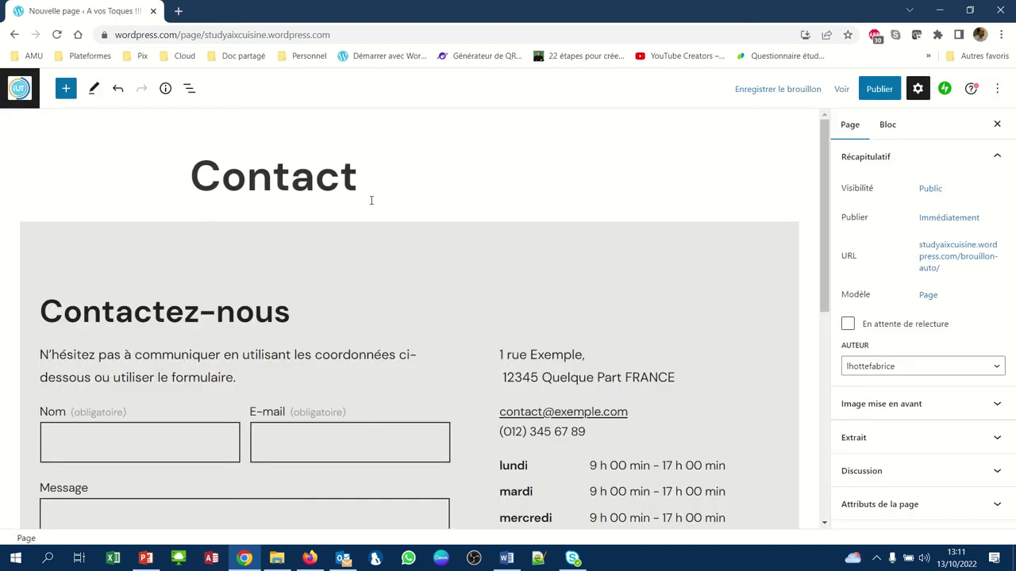
pyautogui.scroll(-1, 370, 200)
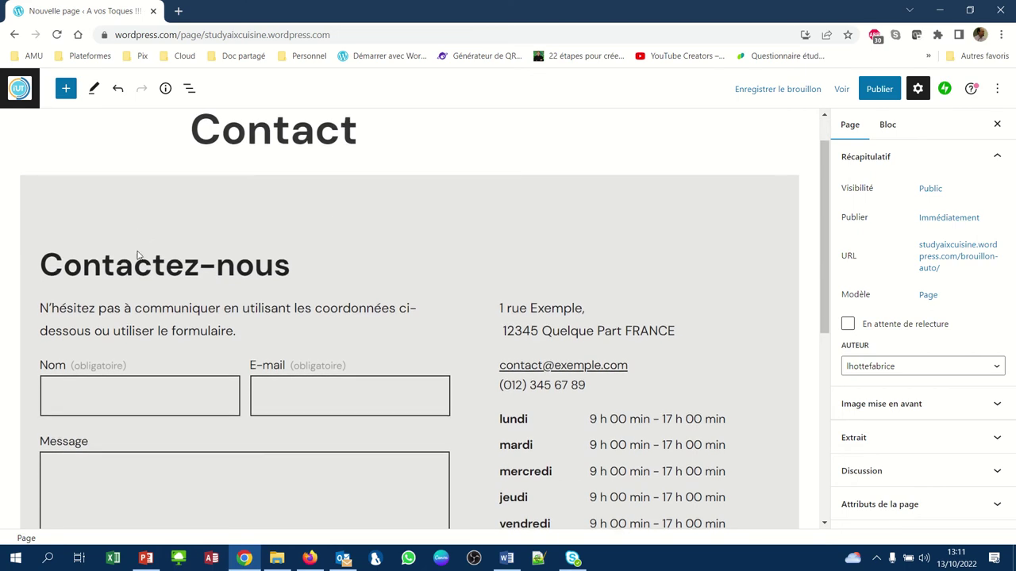
pyautogui.scroll(-2, 158, 305)
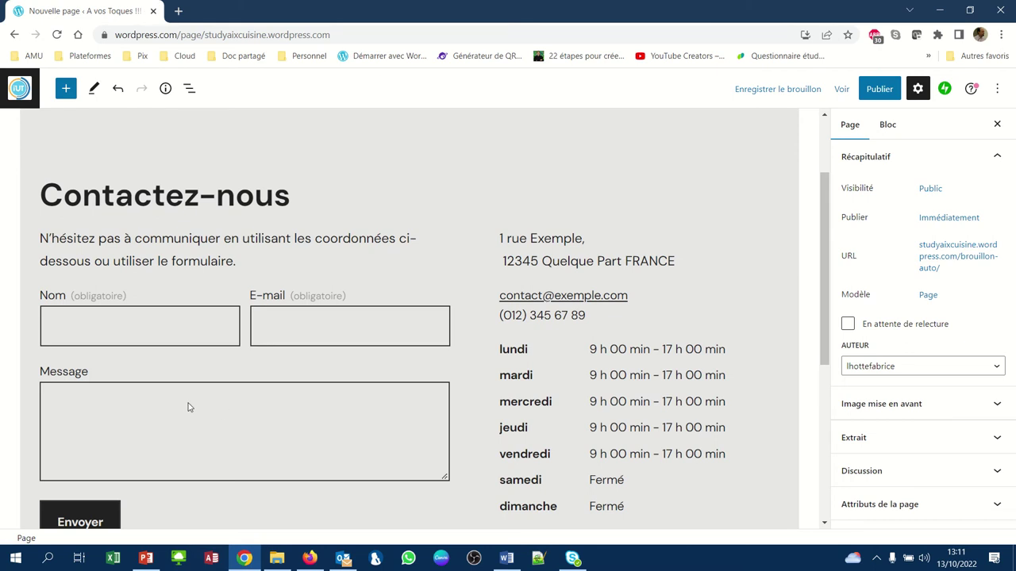
pyautogui.scroll(-1, 190, 407)
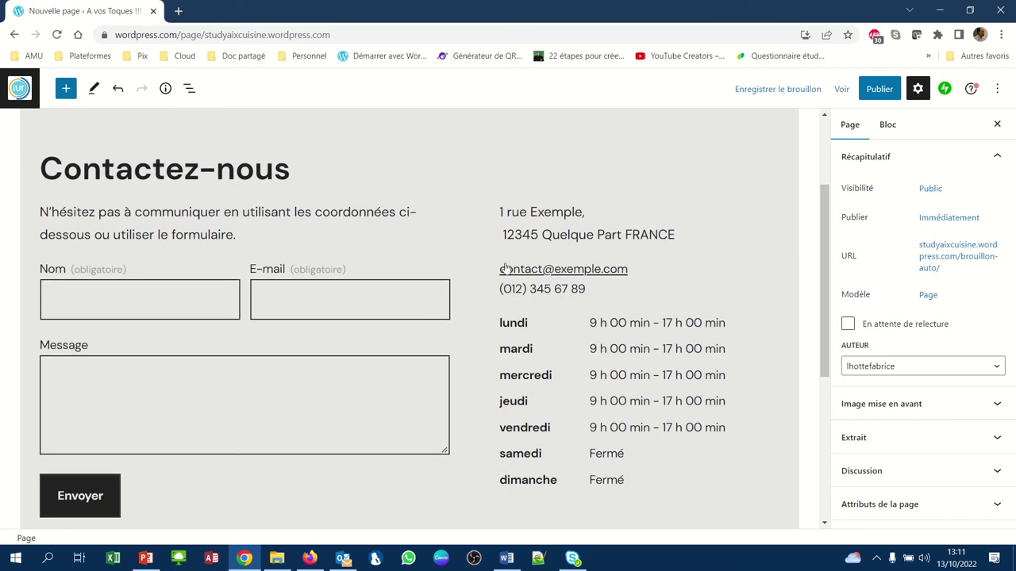
pyautogui.click(529, 327)
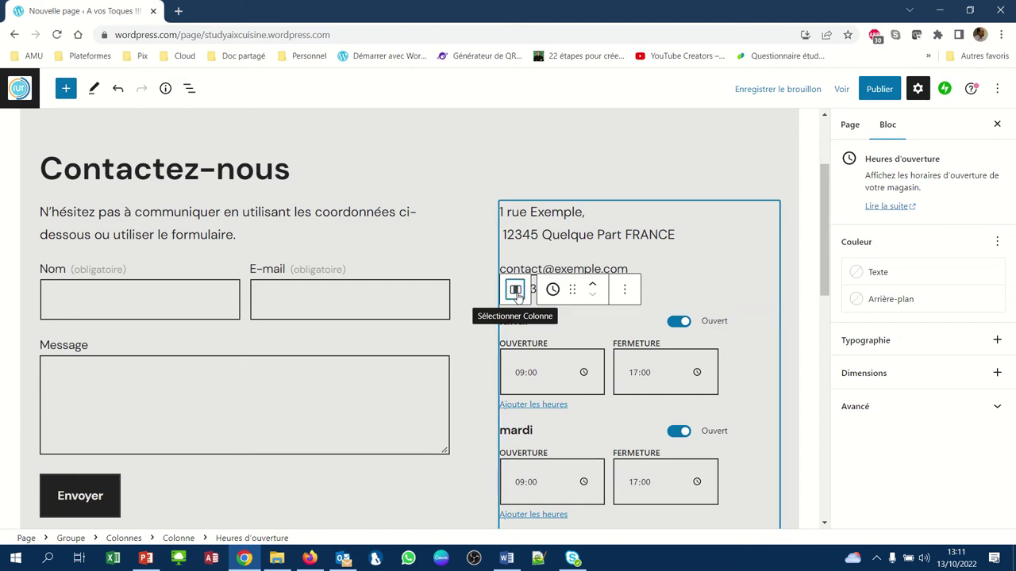
# - Move the address and opening-hours column to the left of the contact form with 'Déplacer à gauche'
pyautogui.click(515, 291)
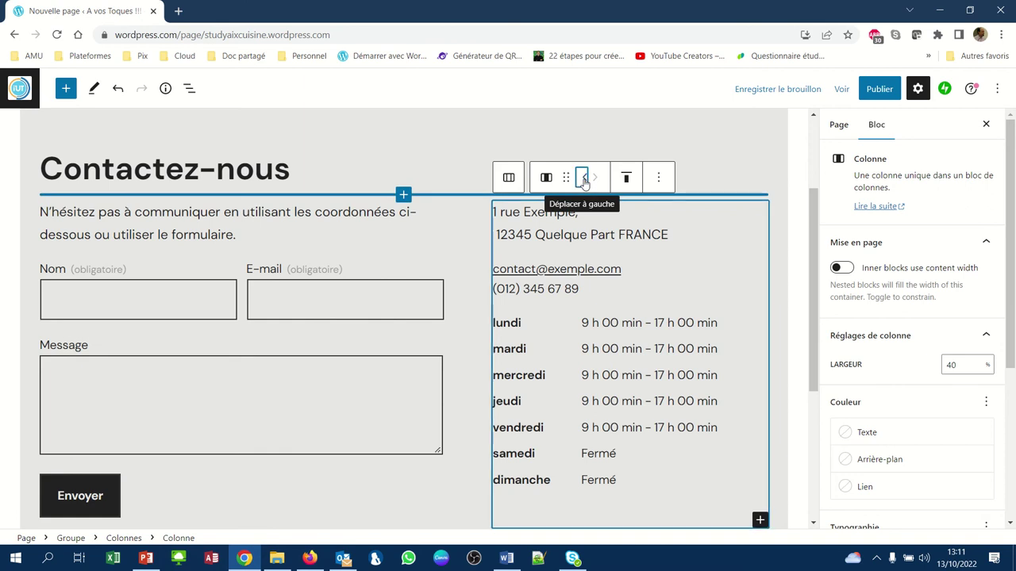
pyautogui.click(585, 179)
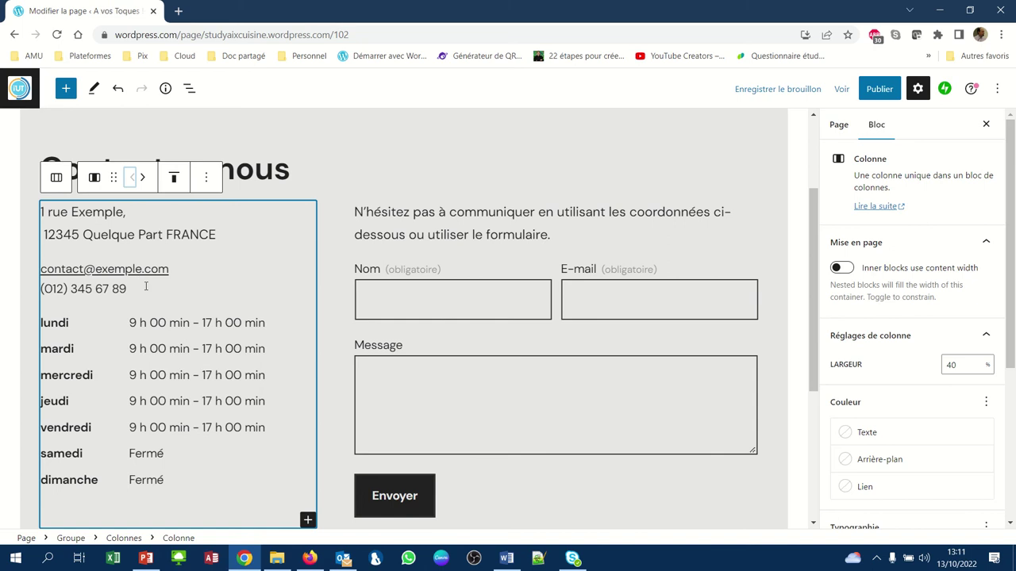
pyautogui.click(179, 494)
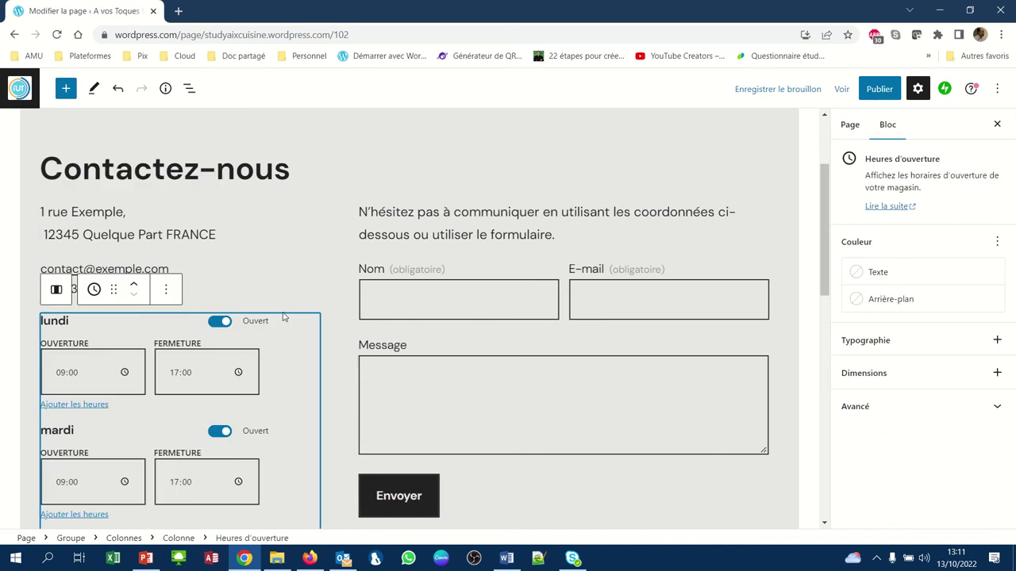
# - Delete the opening hours block and erase the sample address, e-mail and phone text
pyautogui.press('Delete')
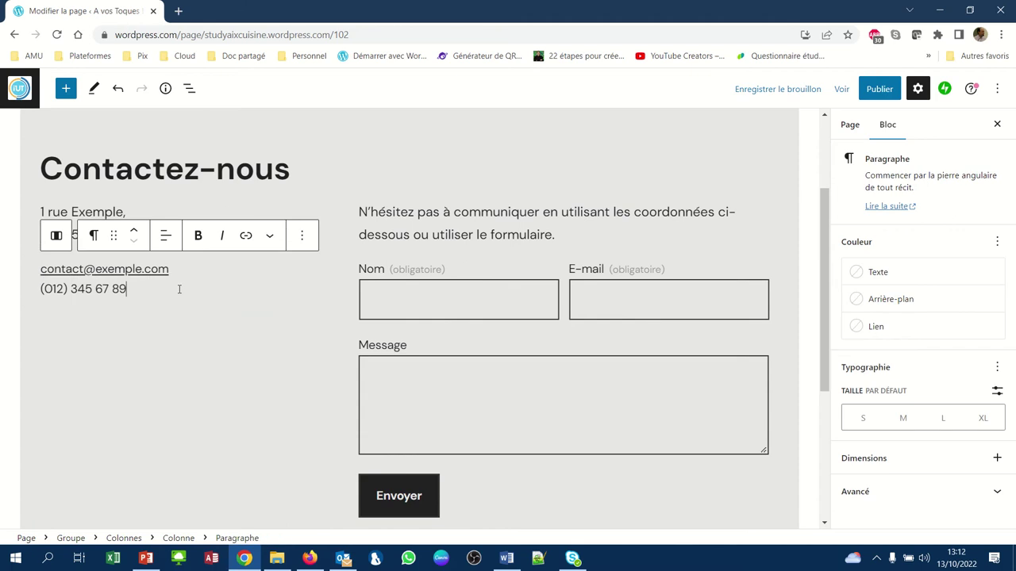
pyautogui.press('BackSpace')
pyautogui.press('BackSpace')
pyautogui.press('BackSpace')
pyautogui.press('BackSpace')
pyautogui.press('BackSpace')
pyautogui.press('BackSpace')
pyautogui.press('BackSpace')
pyautogui.press('BackSpace')
pyautogui.press('BackSpace')
pyautogui.press('BackSpace')
pyautogui.press('BackSpace')
pyautogui.press('BackSpace')
pyautogui.press('BackSpace')
pyautogui.press('BackSpace')
pyautogui.press('BackSpace')
pyautogui.press('BackSpace')
pyautogui.press('BackSpace')
pyautogui.press('BackSpace')
pyautogui.press('BackSpace')
pyautogui.press('BackSpace')
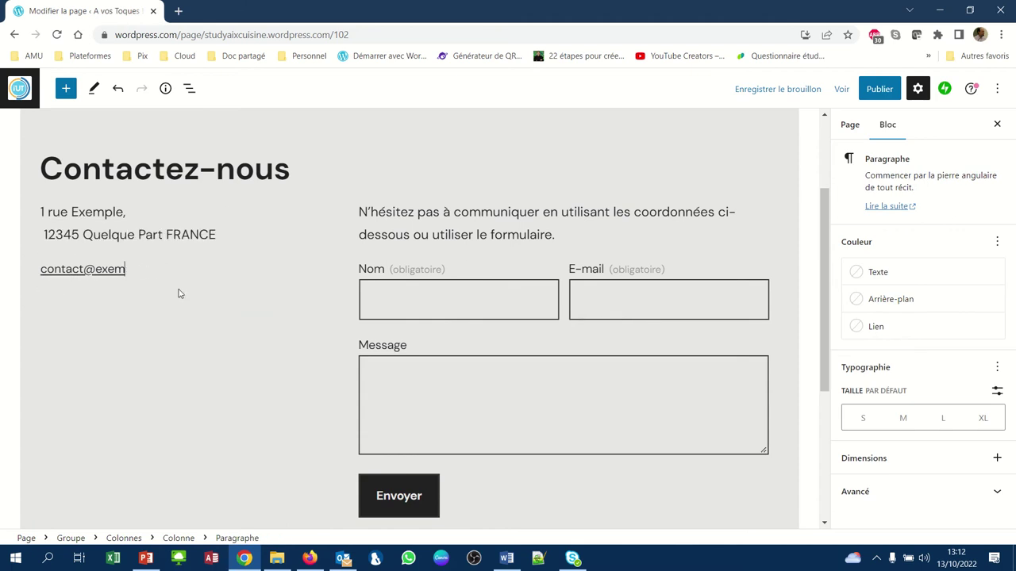
pyautogui.press('BackSpace')
pyautogui.press('BackSpace')
pyautogui.press('BackSpace')
pyautogui.press('BackSpace')
pyautogui.press('BackSpace')
pyautogui.press('BackSpace')
pyautogui.press('BackSpace')
pyautogui.press('BackSpace')
pyautogui.press('BackSpace')
pyautogui.press('BackSpace')
pyautogui.press('BackSpace')
pyautogui.press('BackSpace')
pyautogui.press('BackSpace')
pyautogui.press('BackSpace')
pyautogui.press('BackSpace')
pyautogui.press('BackSpace')
pyautogui.press('BackSpace')
pyautogui.press('BackSpace')
pyautogui.press('BackSpace')
pyautogui.press('BackSpace')
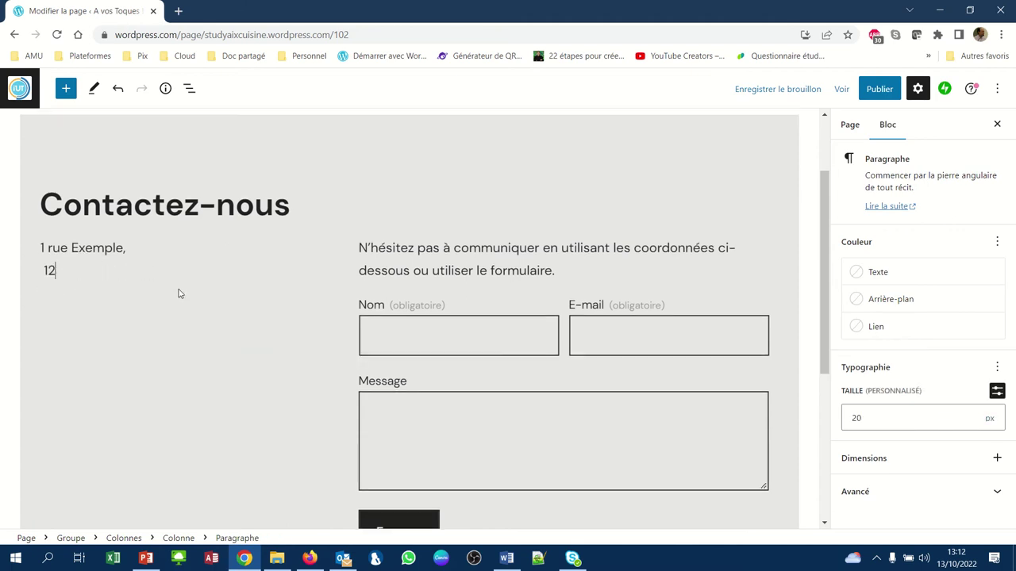
pyautogui.press('BackSpace')
pyautogui.press('BackSpace')
pyautogui.press('BackSpace')
pyautogui.press('BackSpace')
pyautogui.press('BackSpace')
pyautogui.press('BackSpace')
pyautogui.press('BackSpace')
pyautogui.press('BackSpace')
pyautogui.press('BackSpace')
pyautogui.press('BackSpace')
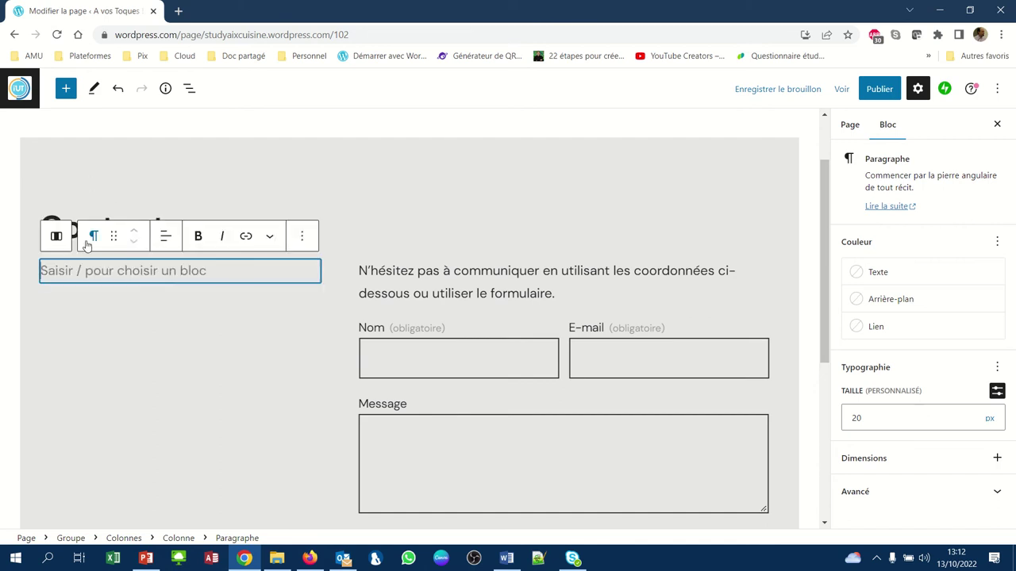
pyautogui.click(92, 240)
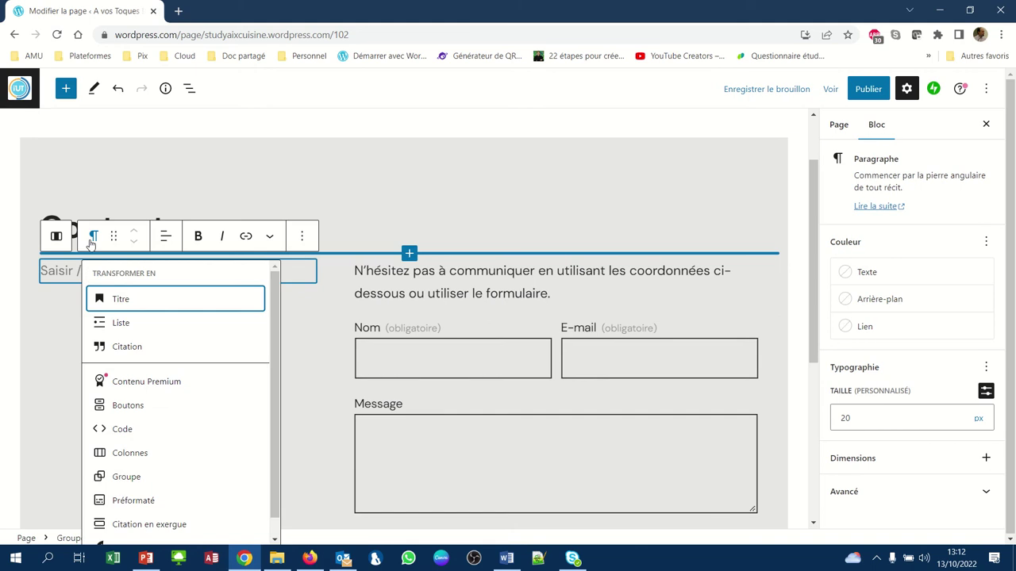
pyautogui.click(62, 271)
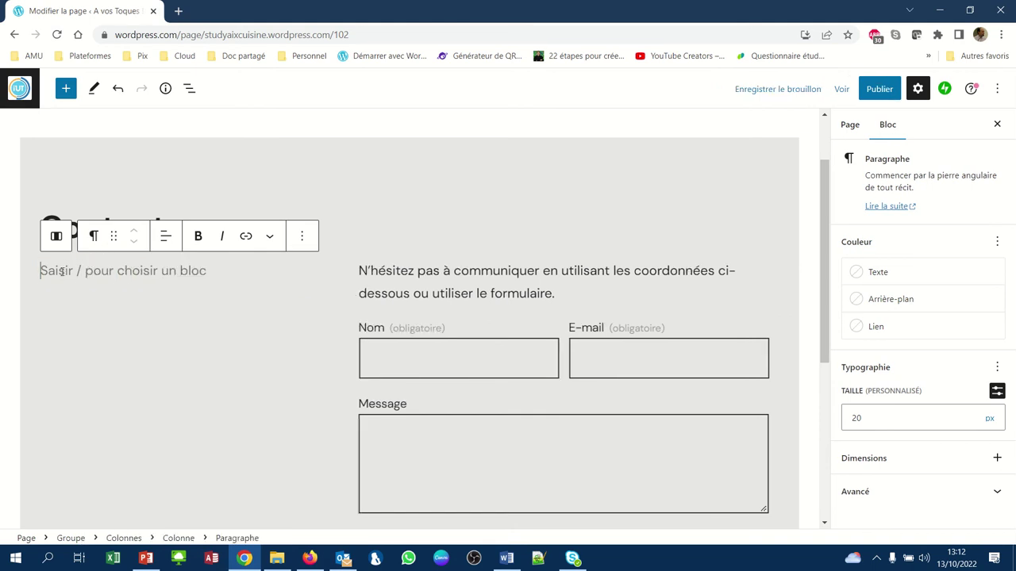
# - Write 'Composez le' followed by the contact phone number, then start a new paragraph
pyautogui.write('Conta')
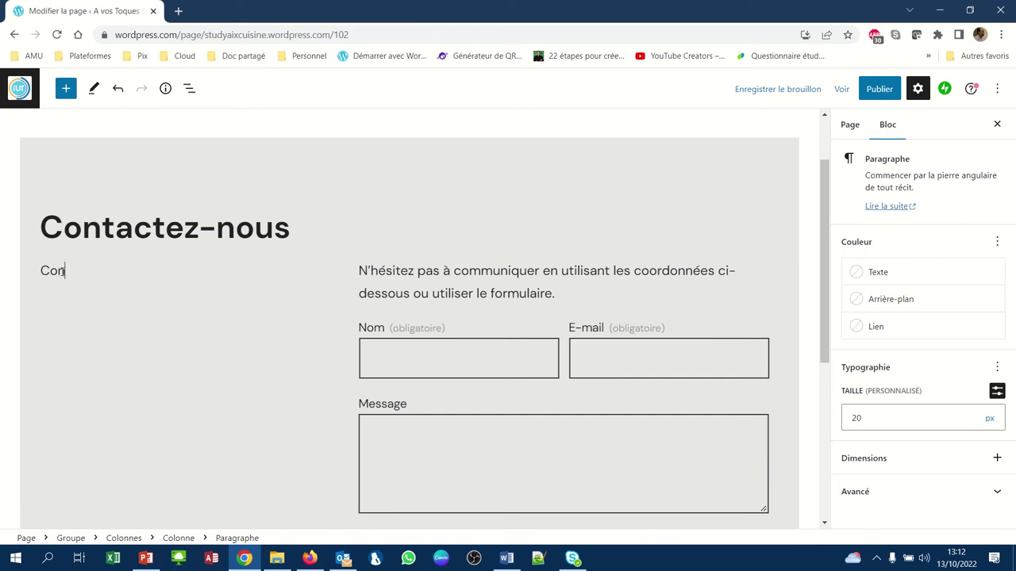
pyautogui.press('BackSpace')
pyautogui.press('BackSpace')
pyautogui.press('BackSpace')
pyautogui.write('mpa')
pyautogui.press('BackSpace')
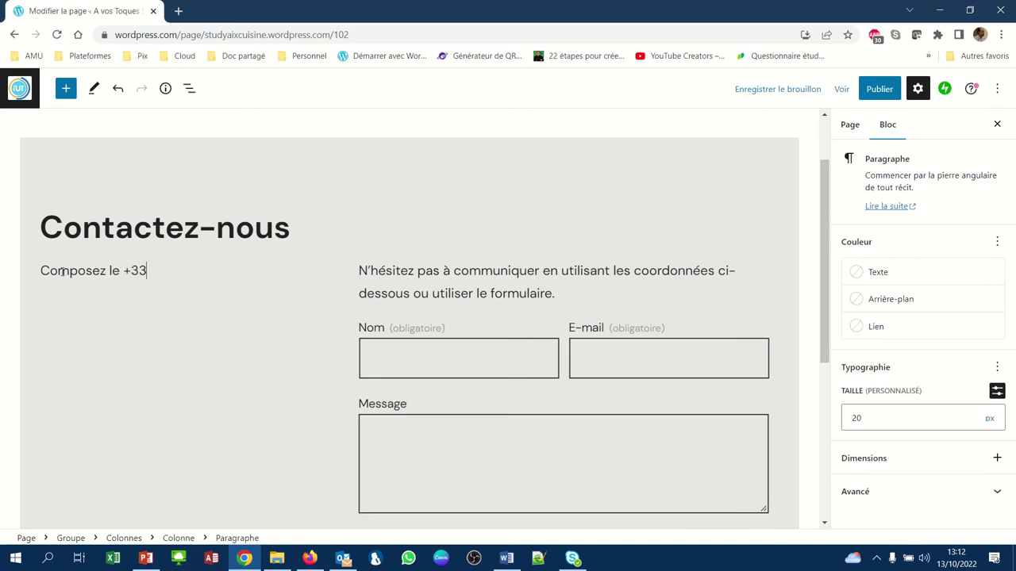
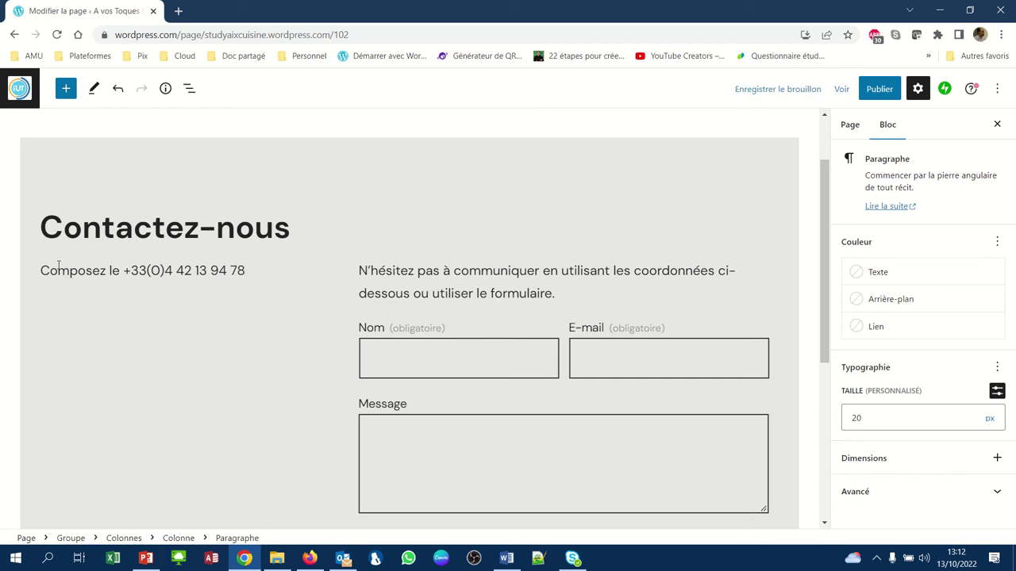
pyautogui.press('Return')
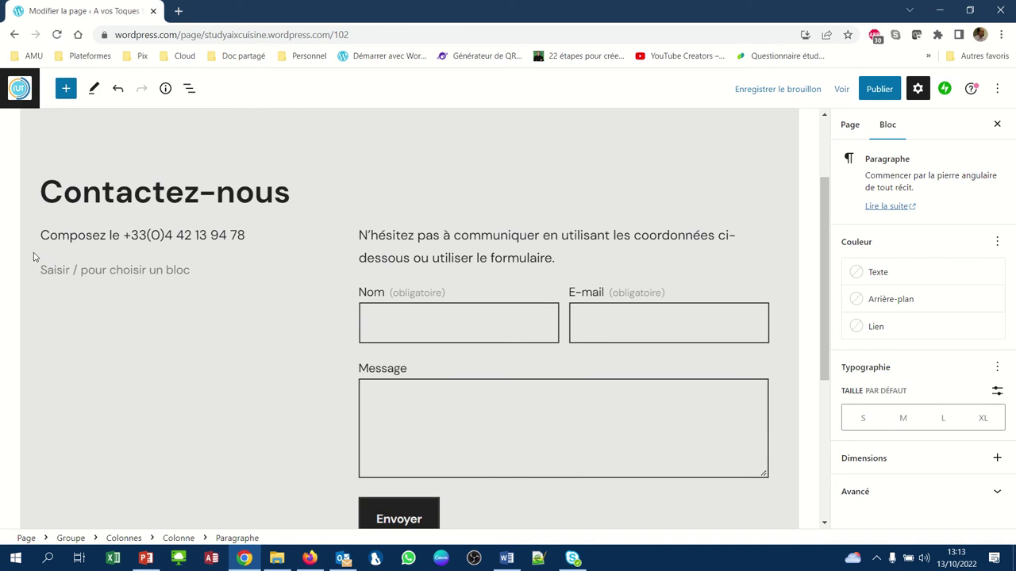
# - Type 'Vous pouvez également nous écrire à :' and add an empty paragraph beneath it
pyautogui.write('V')
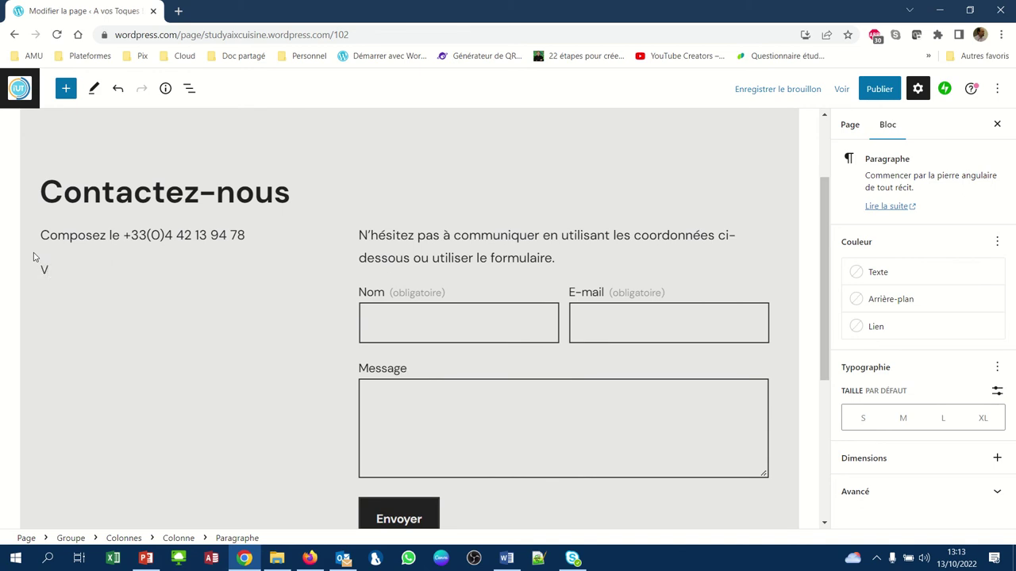
pyautogui.write('ous pouvez égaleemnt nou')
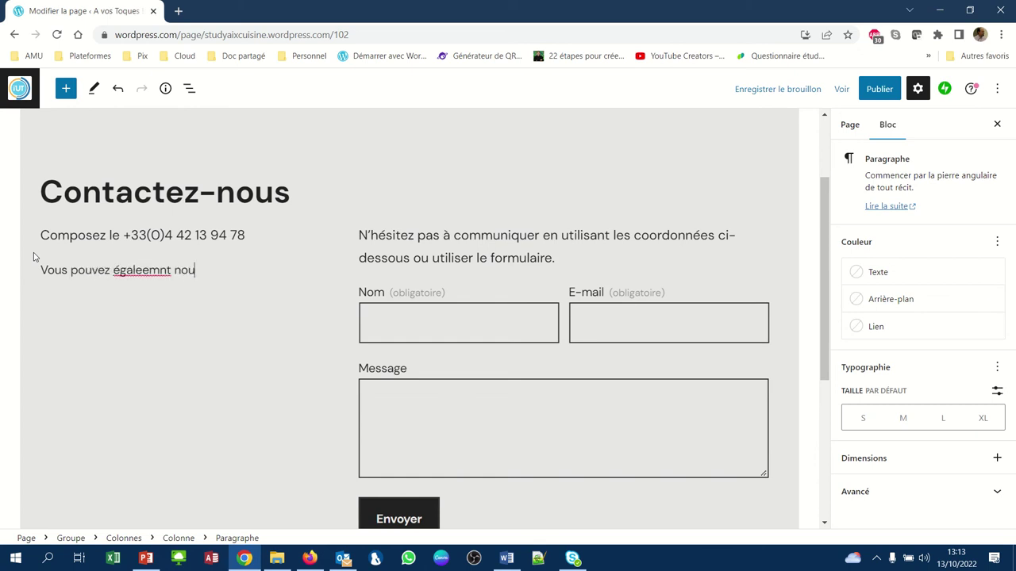
pyautogui.press('BackSpace')
pyautogui.press('BackSpace')
pyautogui.press('BackSpace')
pyautogui.press('BackSpace')
pyautogui.press('BackSpace')
pyautogui.press('BackSpace')
pyautogui.press('BackSpace')
pyautogui.press('BackSpace')
pyautogui.write('ment nous écrire à :')
pyautogui.click(57, 321)
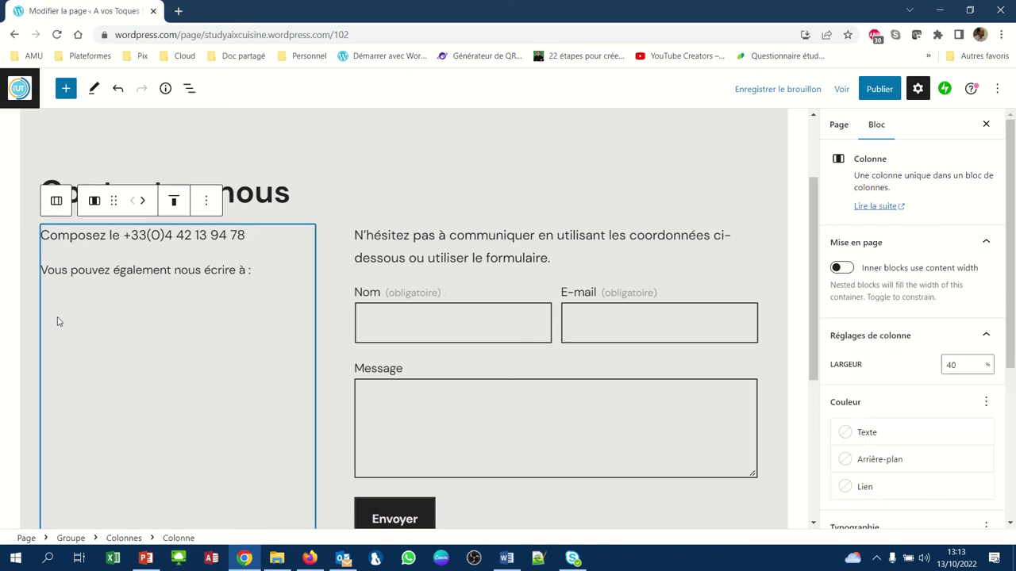
pyautogui.click(262, 271)
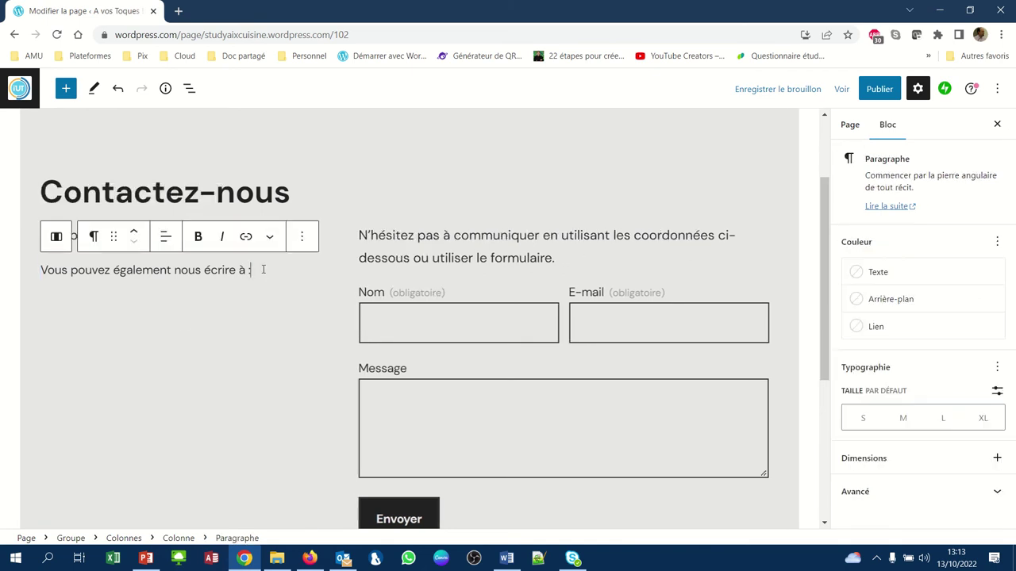
pyautogui.press('Return')
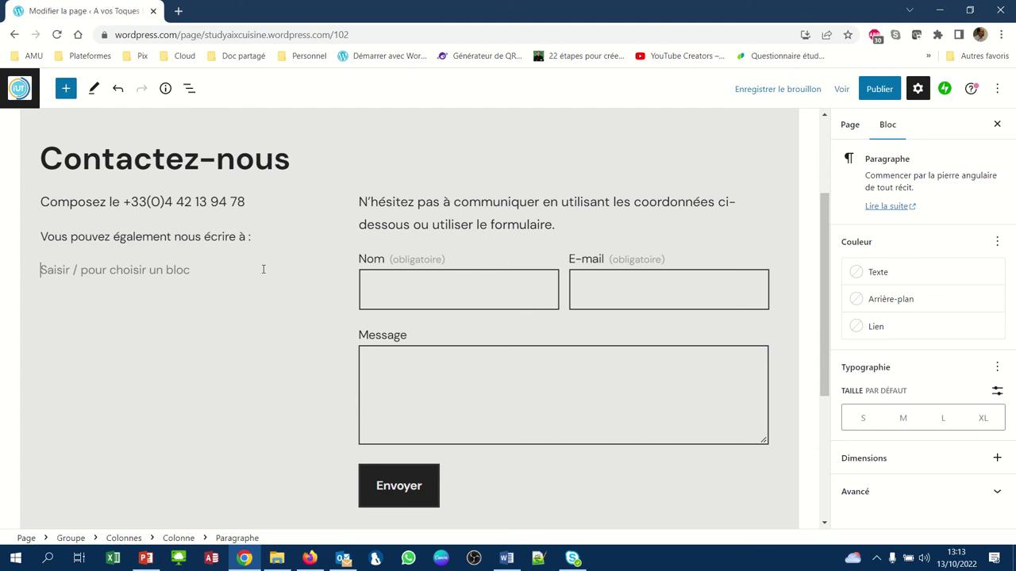
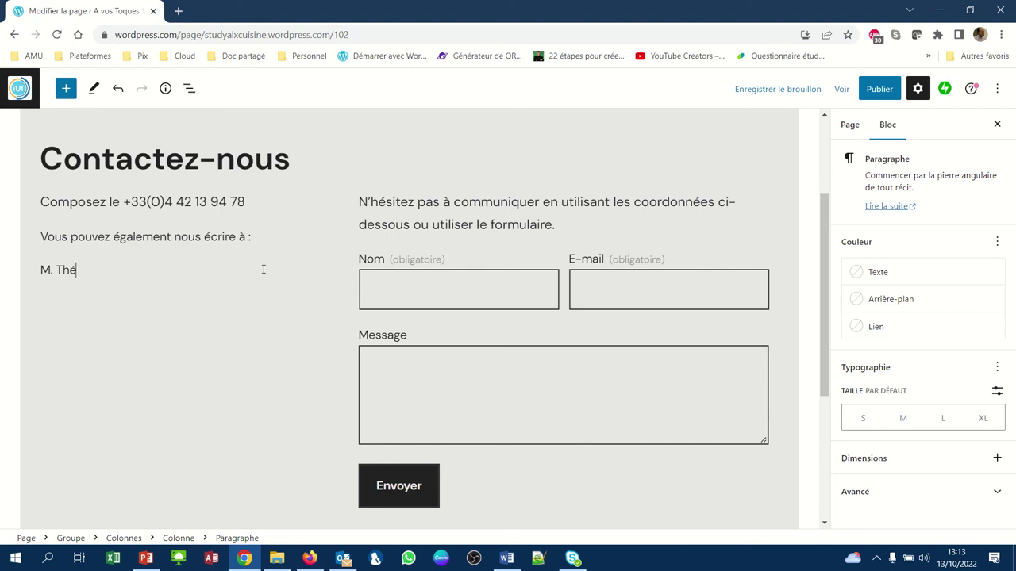
# - Enter the contact person's name as the first line of the mailing address
pyautogui.press('Return')
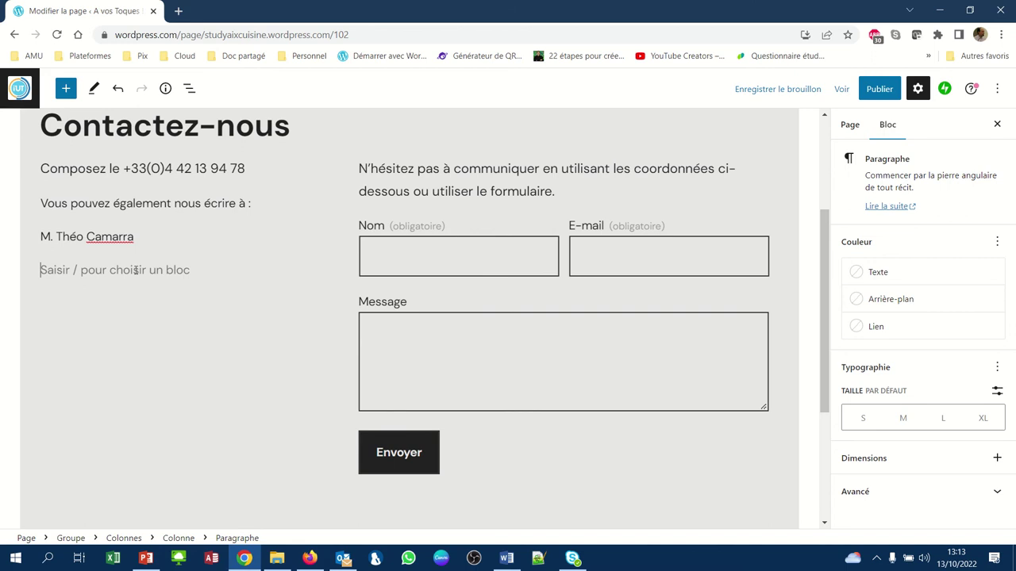
pyautogui.press('BackSpace')
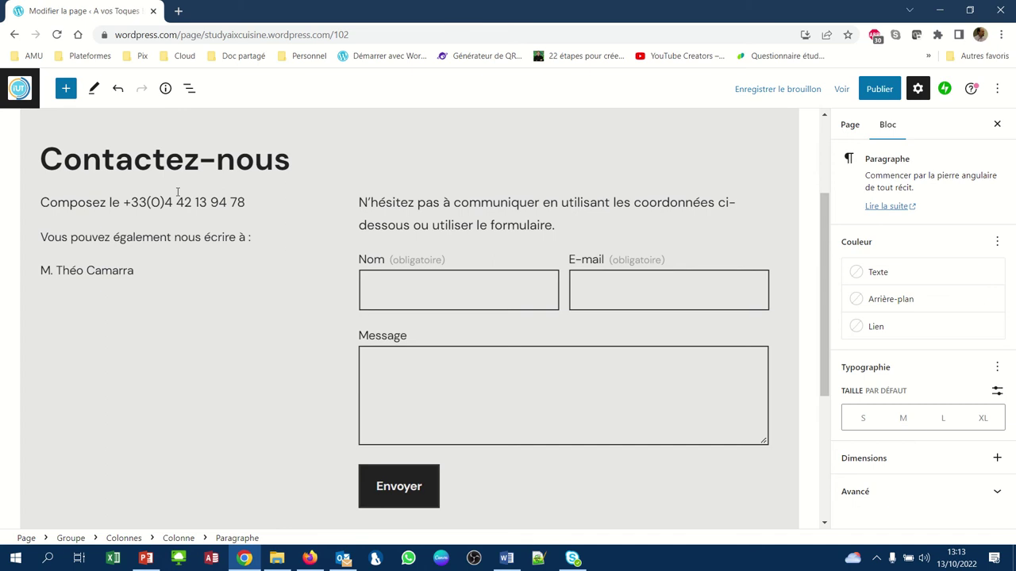
pyautogui.hotkey('shift', 'Return')
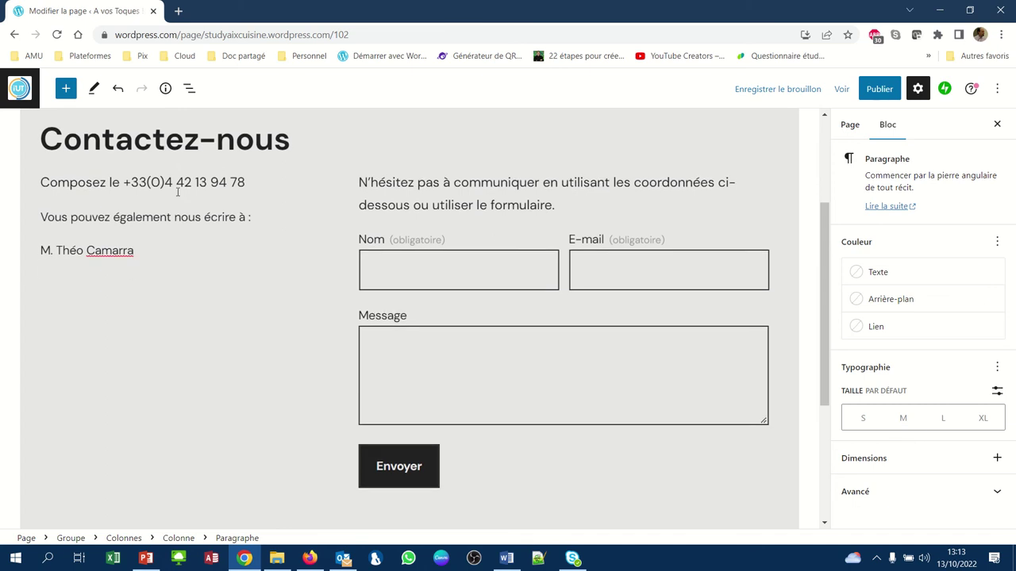
# - Add the 'IUT d'Aix-Marseille - Site d'Aix-en-Provence' and 'Département Techniques de commercialisation' lines
pyautogui.write("IUT d'Aix")
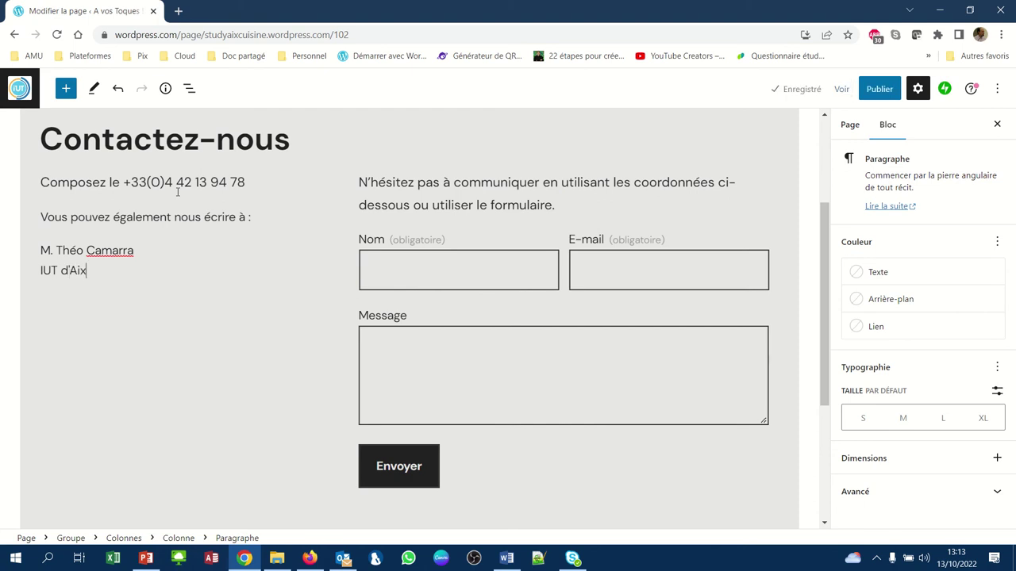
pyautogui.write('-Marsei')
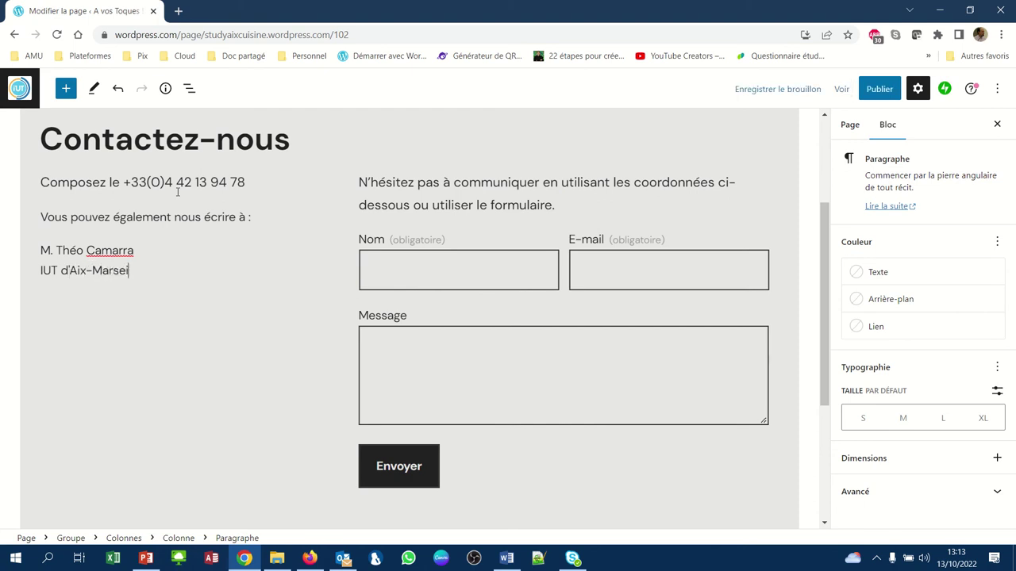
pyautogui.write("lle - Site d'Aix-en-Provece")
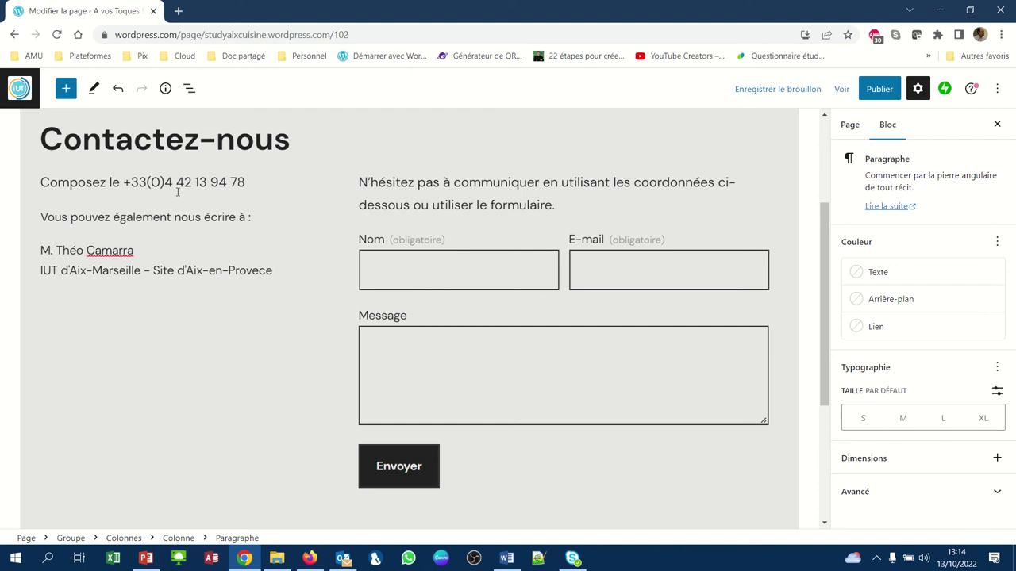
pyautogui.press('BackSpace')
pyautogui.press('BackSpace')
pyautogui.write('e')
pyautogui.press('Return')
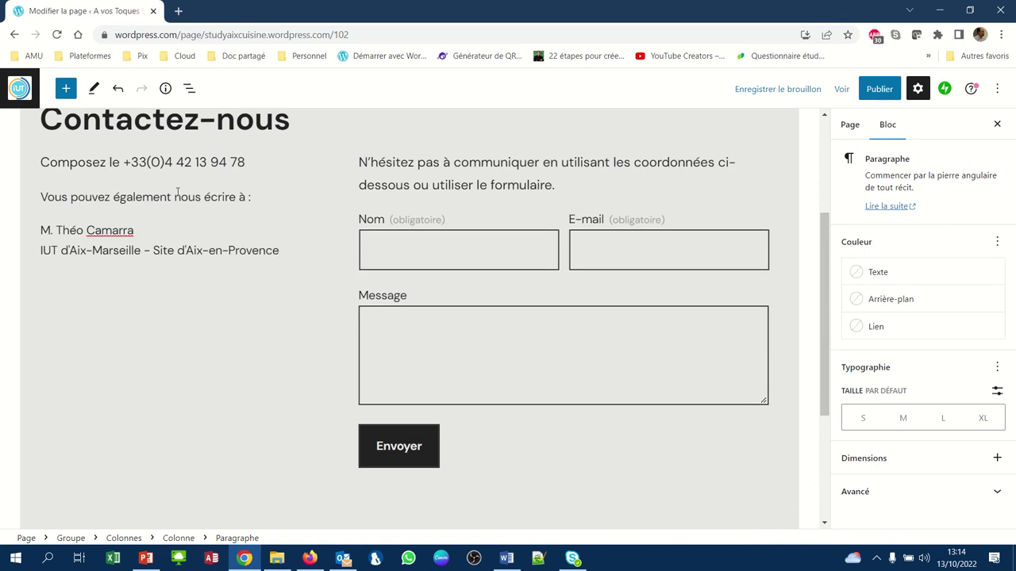
pyautogui.write('Département')
pyautogui.scroll(2, 177, 194)
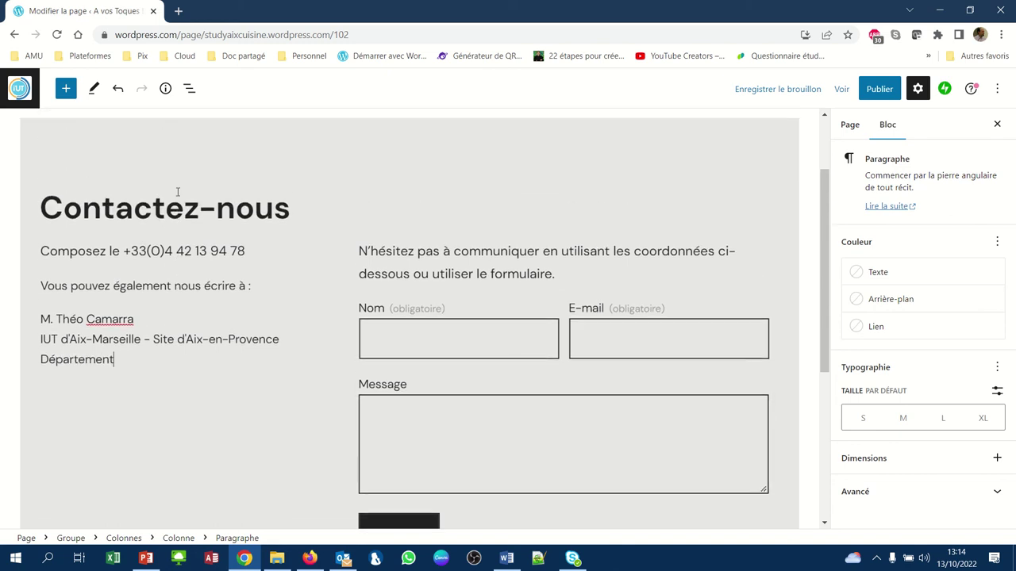
pyautogui.write('Techniques de commer')
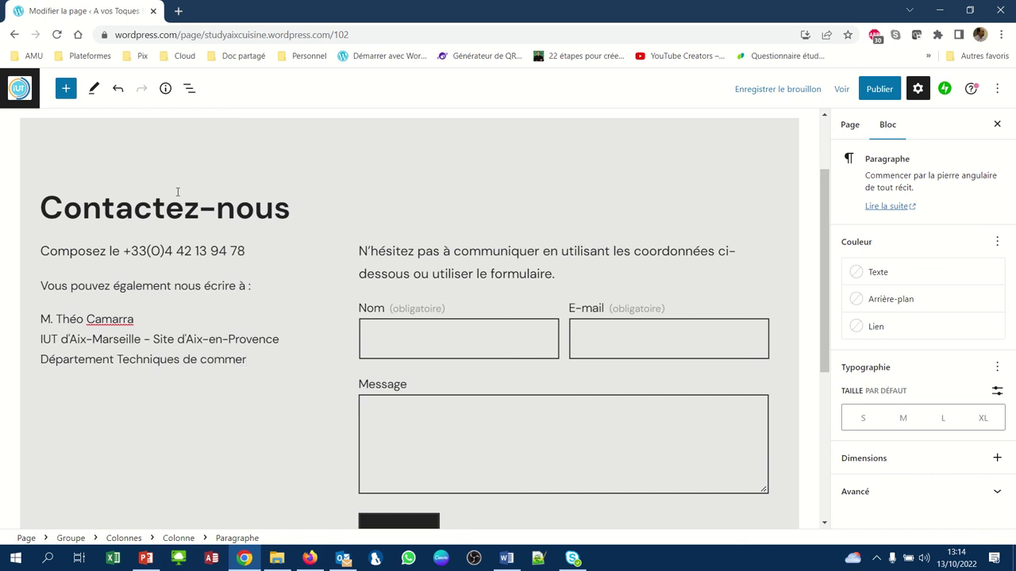
pyautogui.write('cialisation')
pyautogui.press('Return')
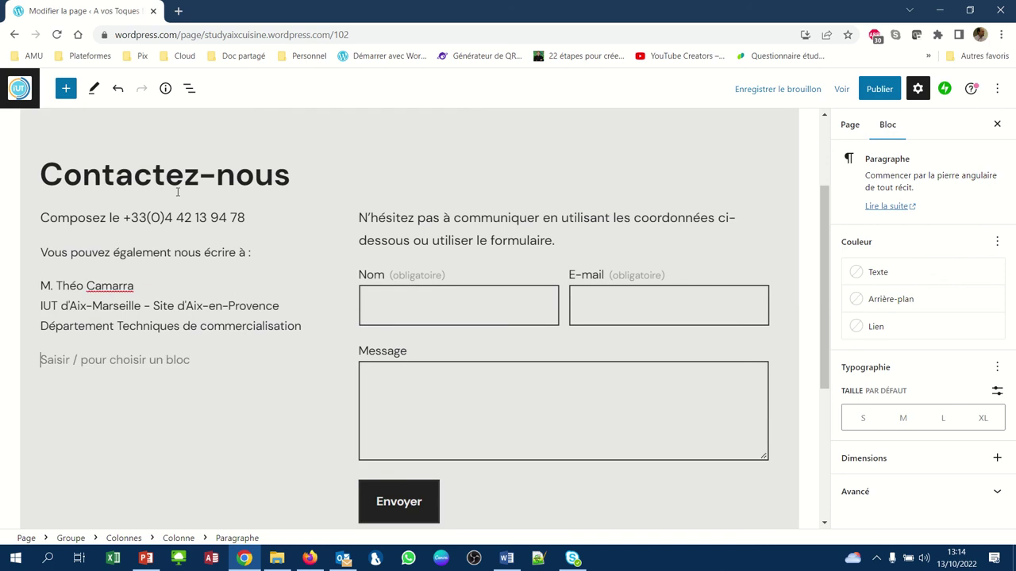
# - Add the campus street address and its postcode-and-town line below the department line
pyautogui.write('41')
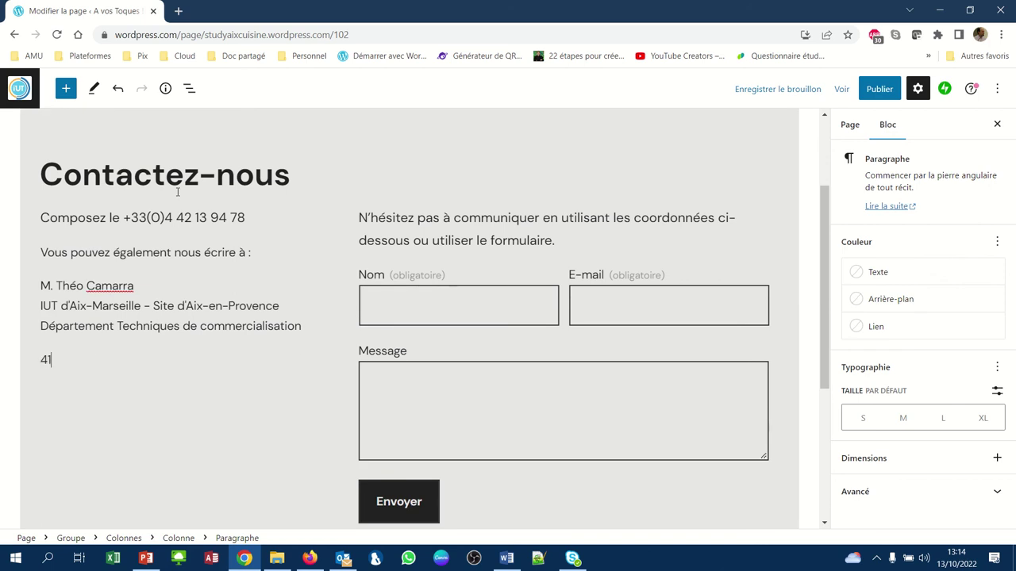
pyautogui.write('3 av. Gaston Berger')
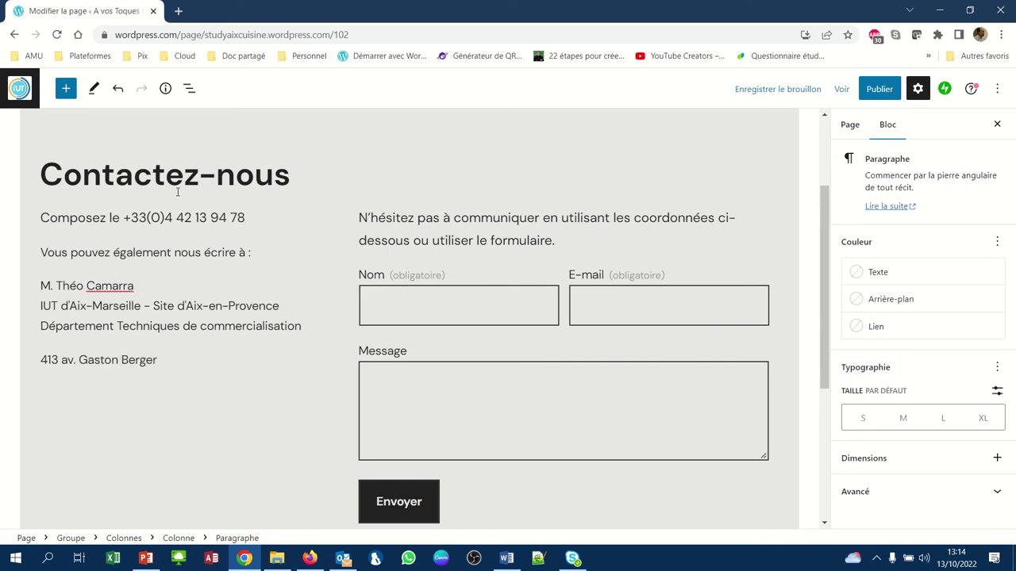
pyautogui.press('Return')
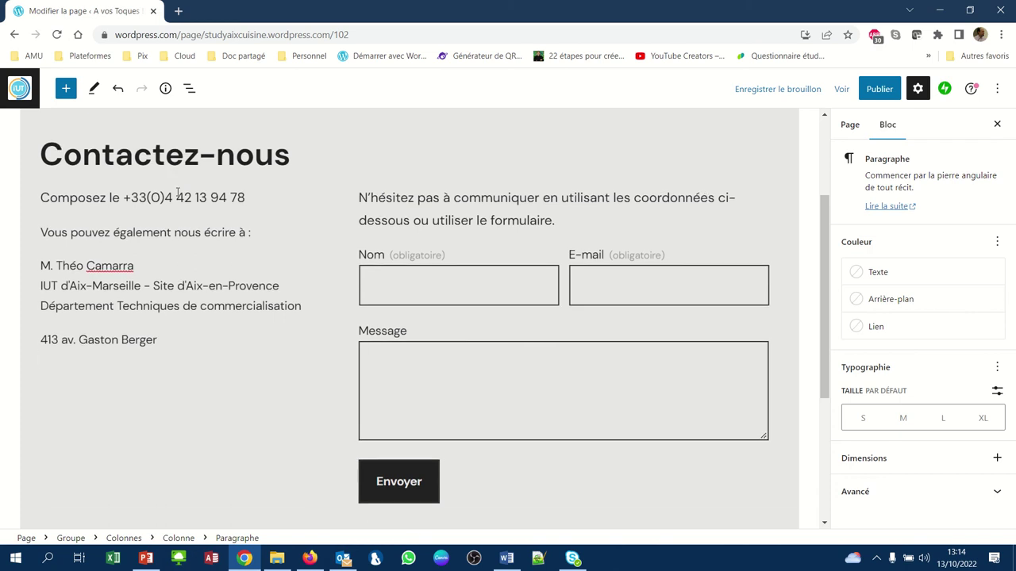
pyautogui.write('13100 Aix-en-Pro')
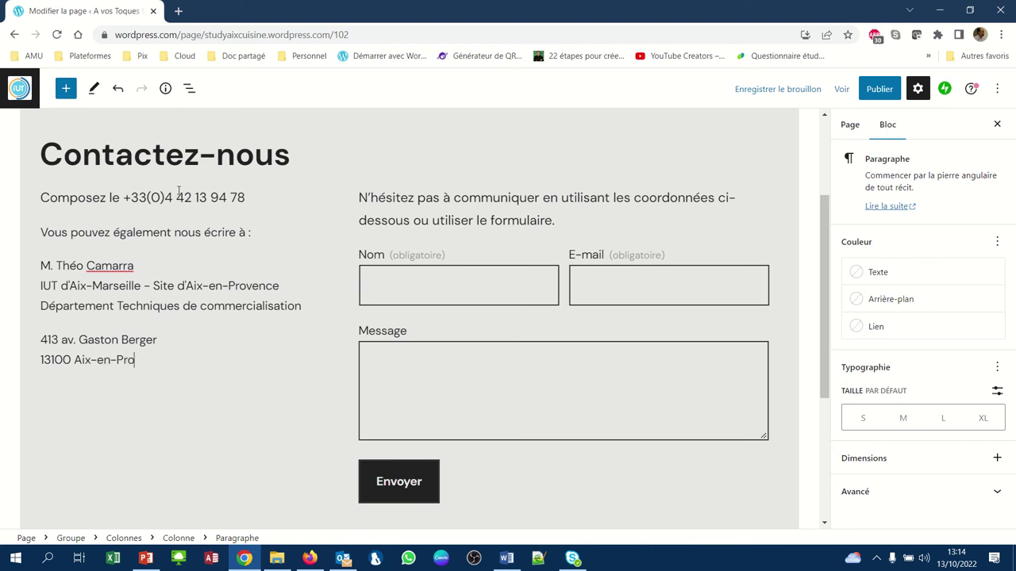
pyautogui.write('vence')
pyautogui.scroll(2, 179, 191)
pyautogui.scroll(-4, 178, 190)
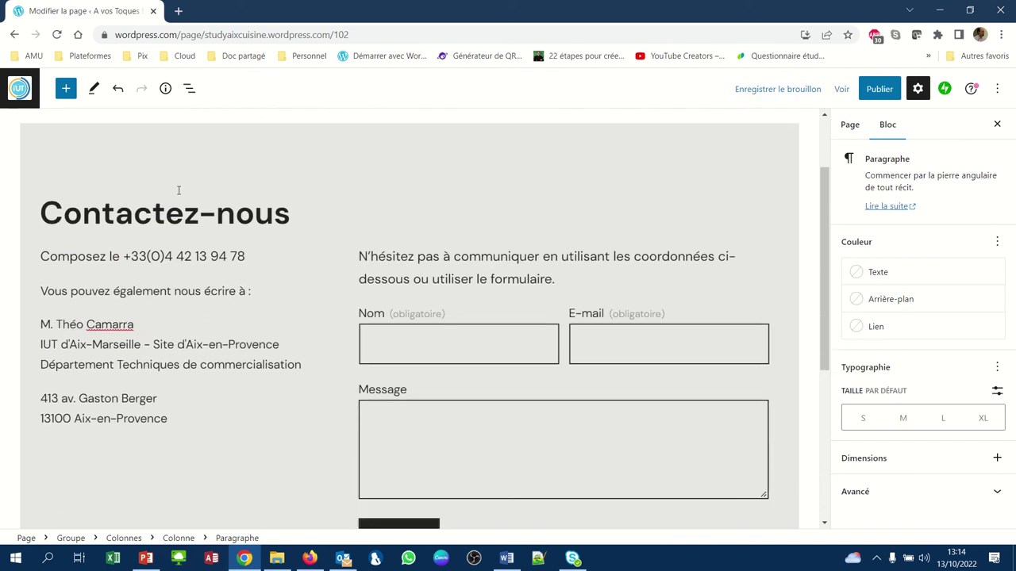
pyautogui.scroll(2, 178, 191)
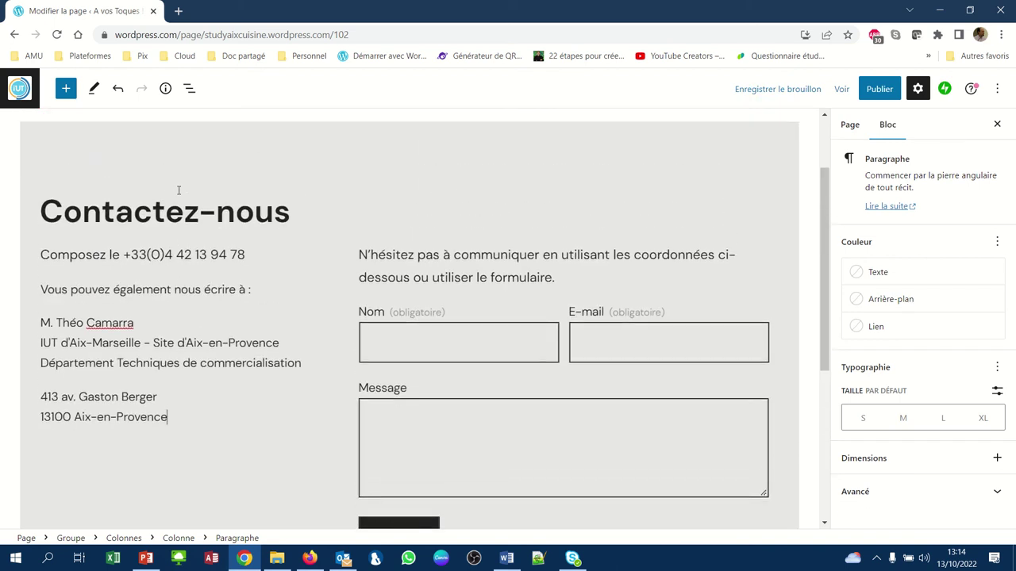
pyautogui.scroll(-1, 179, 190)
pyautogui.scroll(1, 179, 191)
pyautogui.scroll(1, 179, 191)
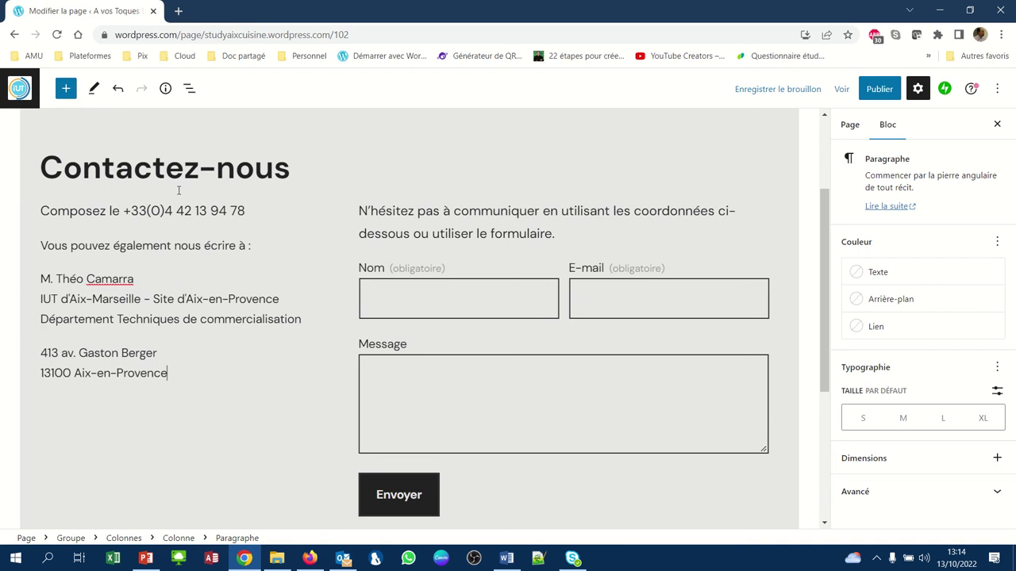
pyautogui.scroll(-1, 178, 190)
pyautogui.moveTo(408, 12)
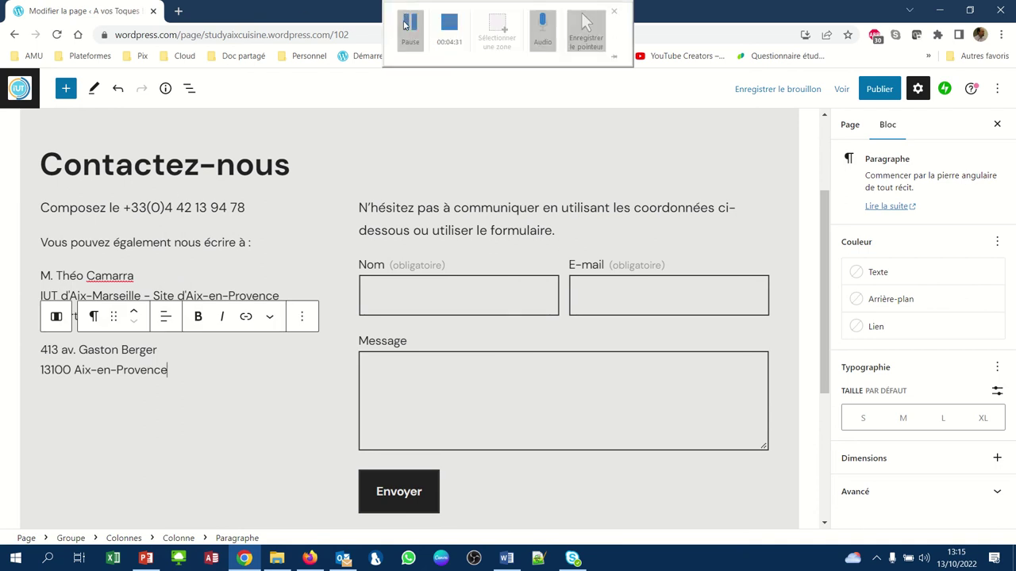
pyautogui.click(166, 389)
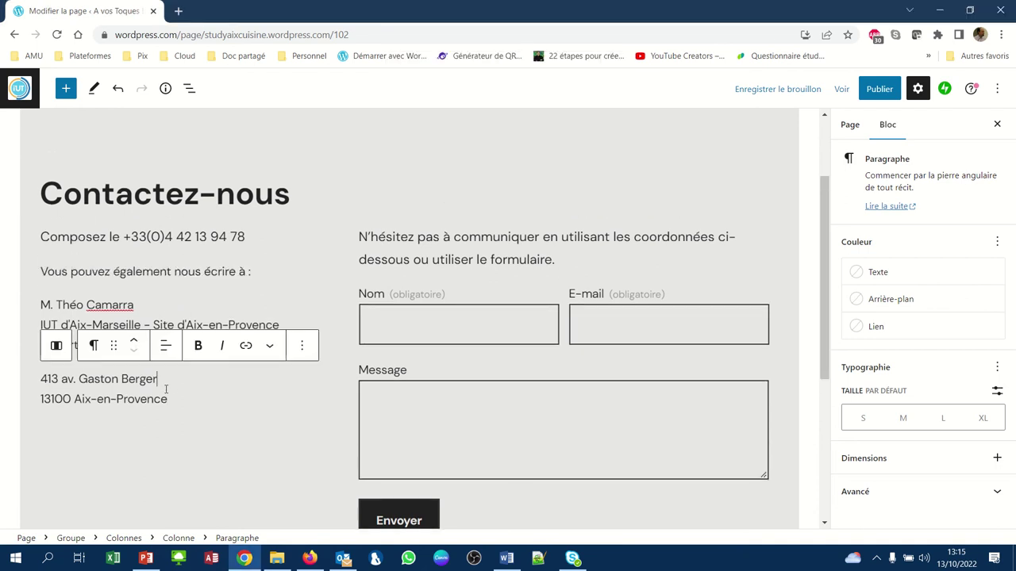
pyautogui.scroll(-1, 166, 389)
pyautogui.scroll(1, 163, 357)
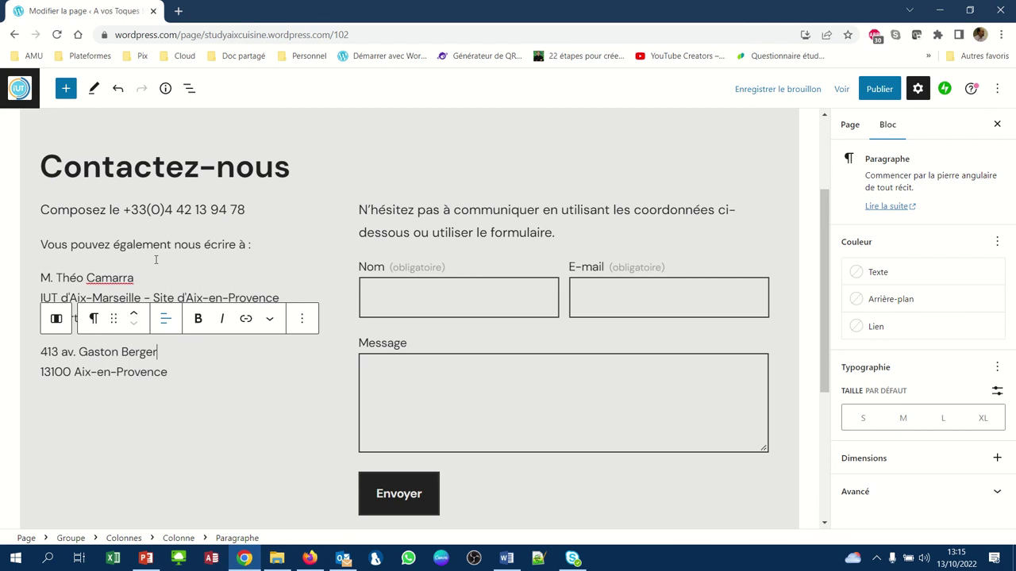
pyautogui.scroll(1, 211, 376)
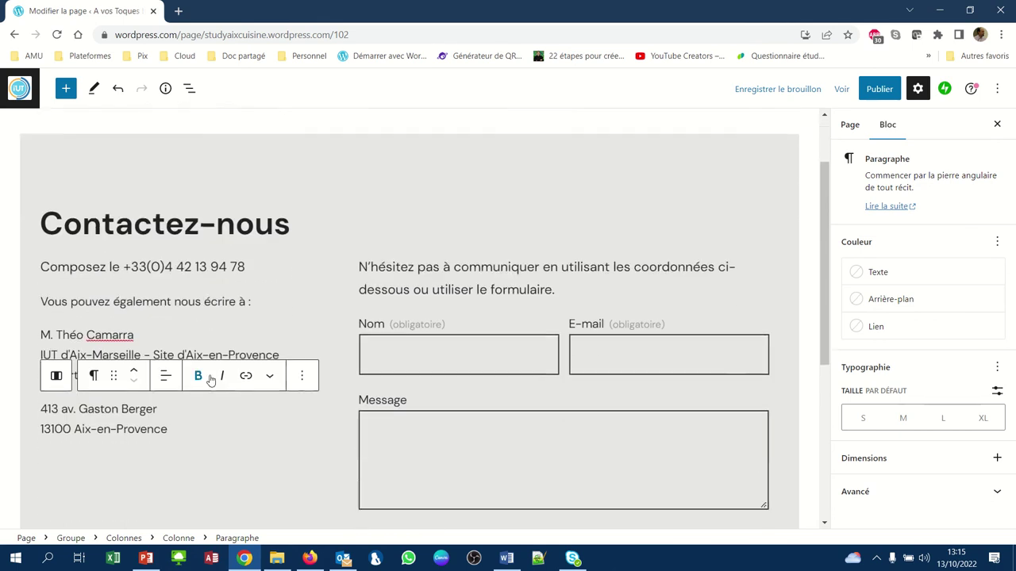
pyautogui.scroll(-1, 211, 377)
pyautogui.scroll(1, 211, 377)
pyautogui.scroll(-1, 210, 376)
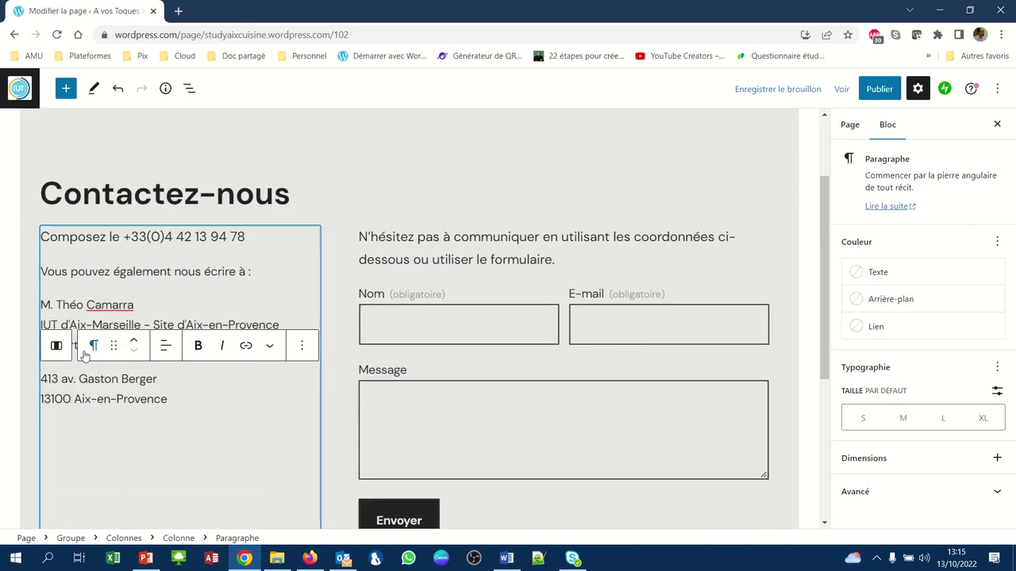
pyautogui.click(117, 311)
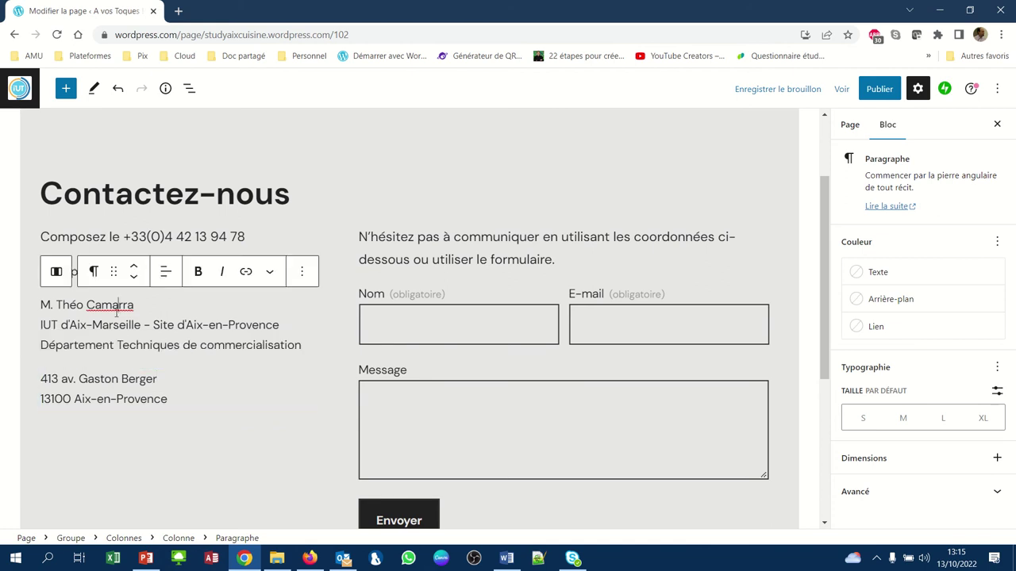
# - Align the address column's content to the middle vertically with 'Aligner au milieu'
pyautogui.click(56, 273)
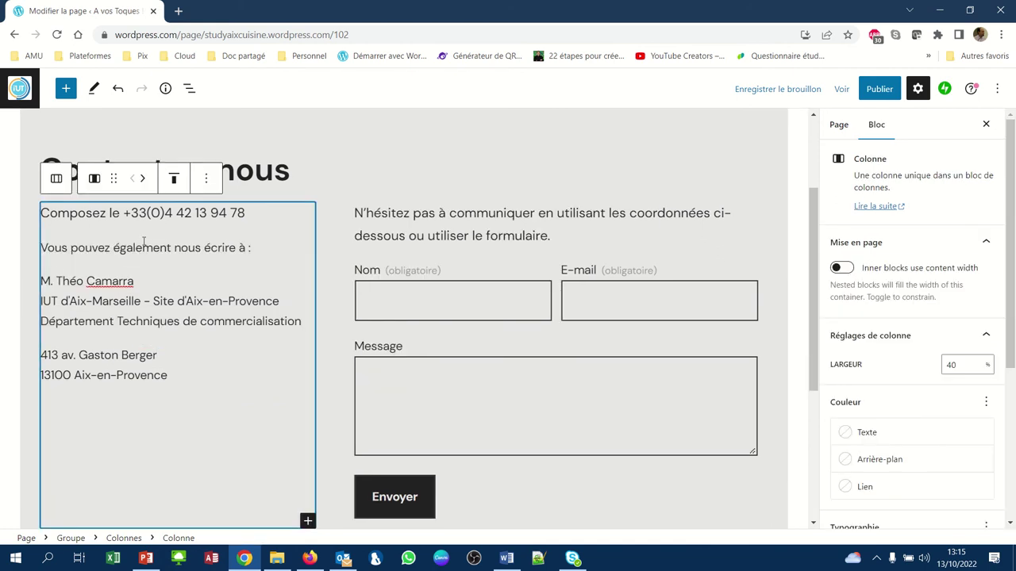
pyautogui.click(173, 181)
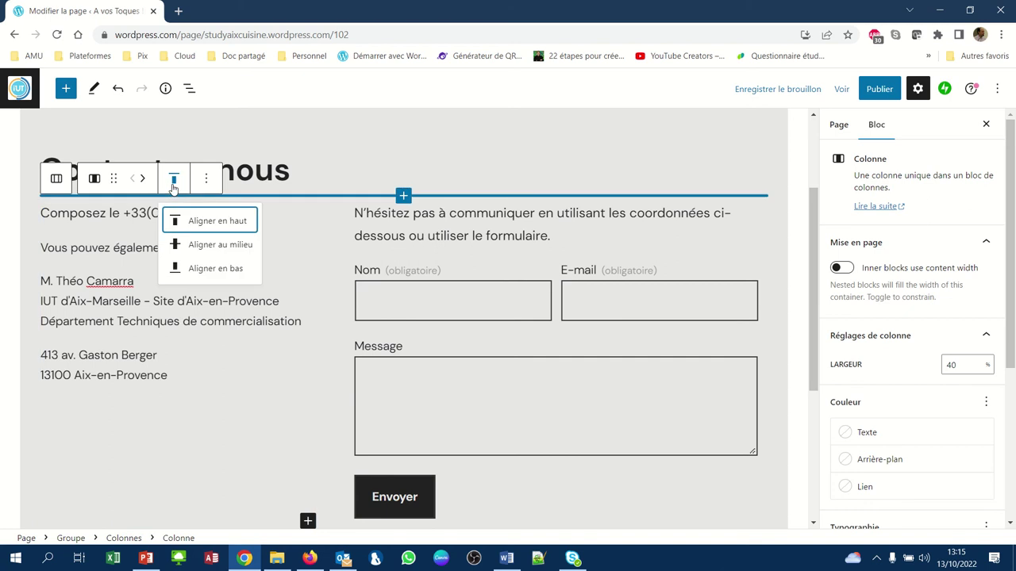
pyautogui.click(193, 254)
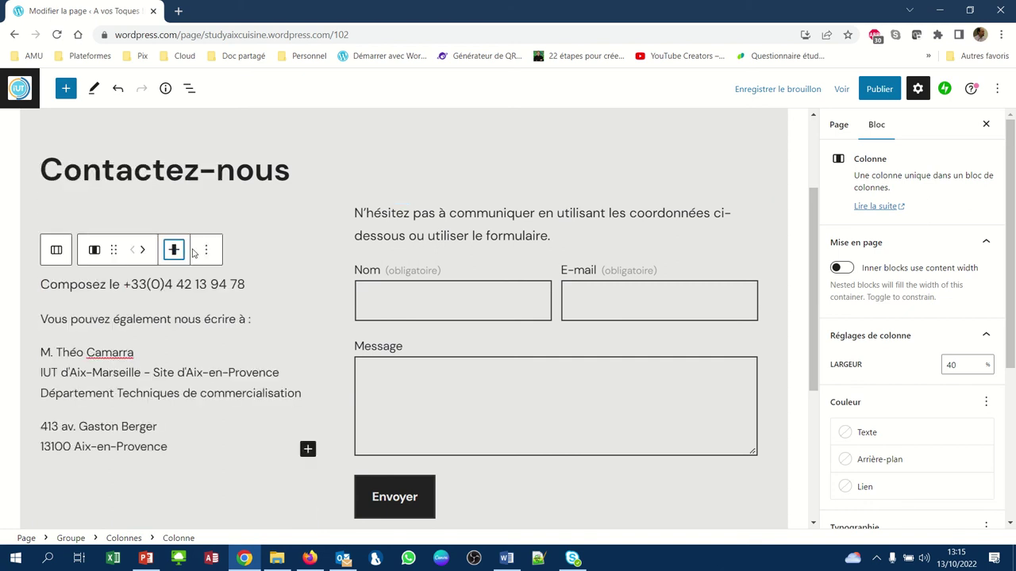
pyautogui.click(300, 257)
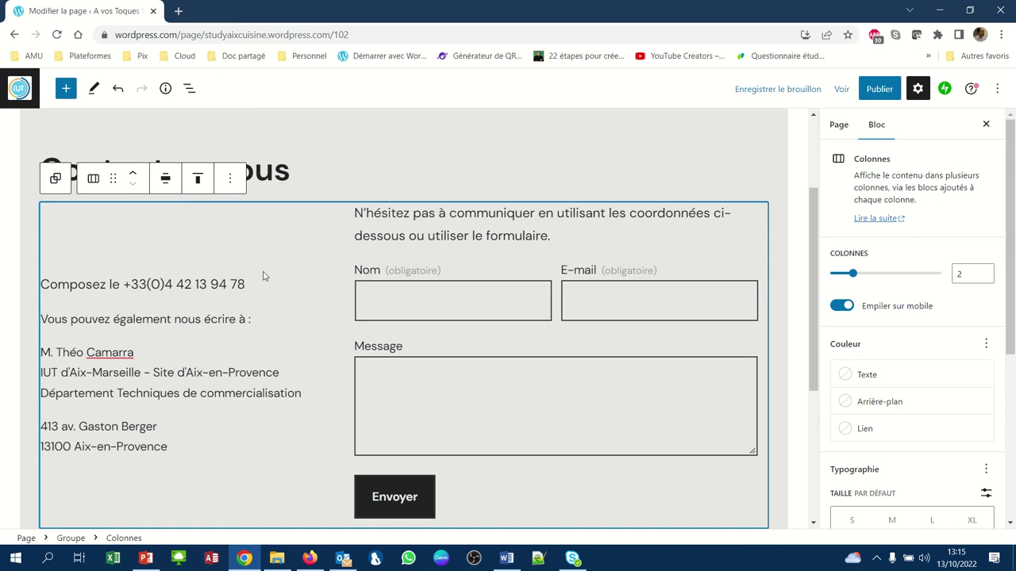
pyautogui.moveTo(328, 314)
# - In the page settings, open Image mise en avant and choose the media library as source
pyautogui.click(839, 127)
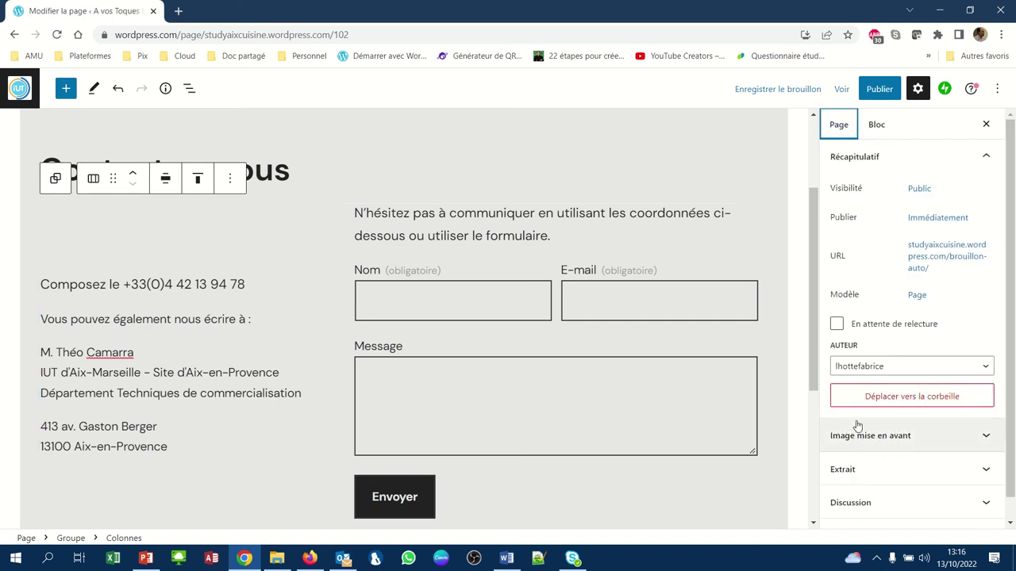
pyautogui.click(883, 442)
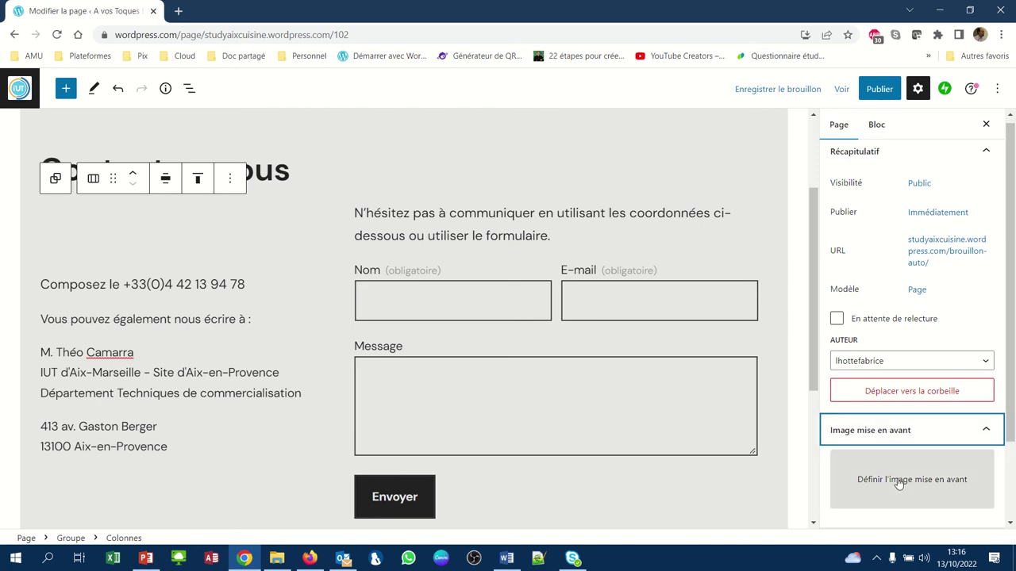
pyautogui.click(899, 482)
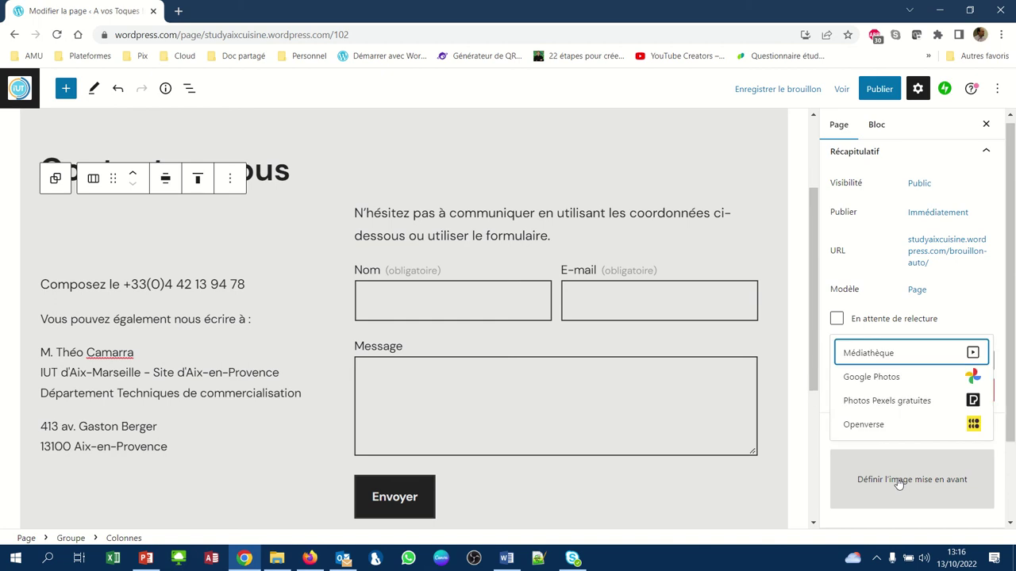
pyautogui.click(866, 353)
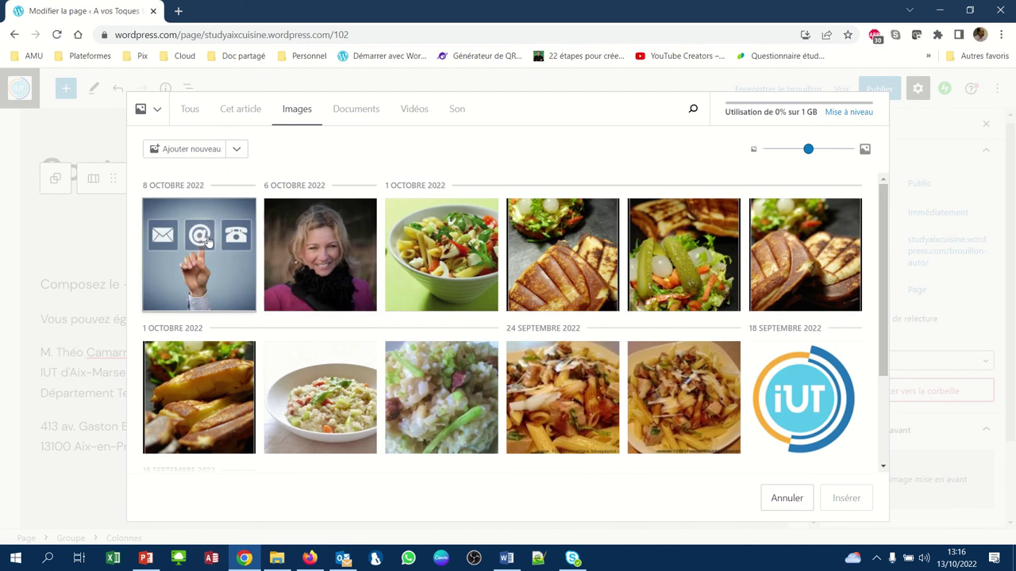
# - Upload contact.png from Téléchargements and insert it as the featured image
pyautogui.click(236, 151)
pyautogui.click(206, 155)
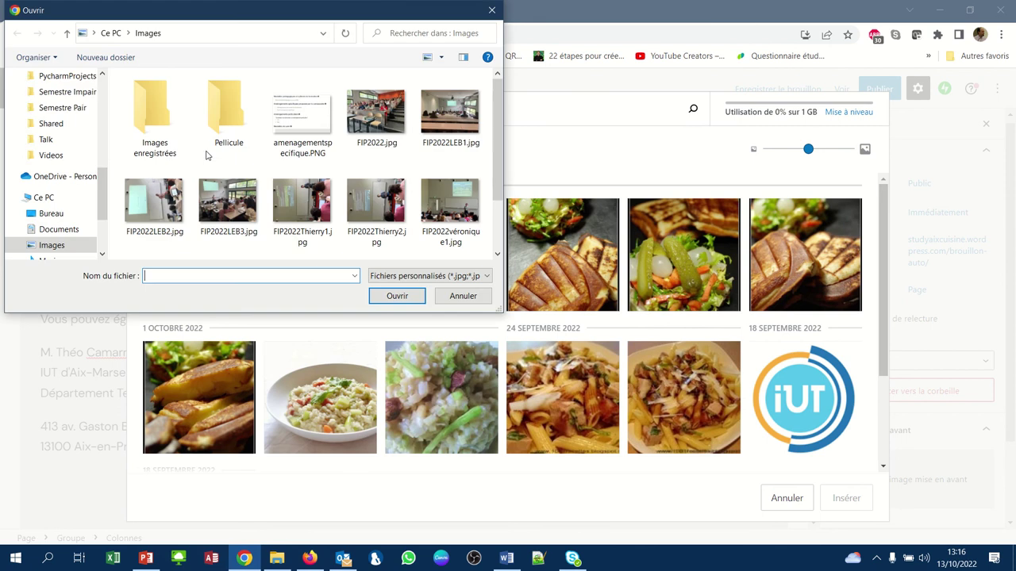
pyautogui.scroll(4, 94, 96)
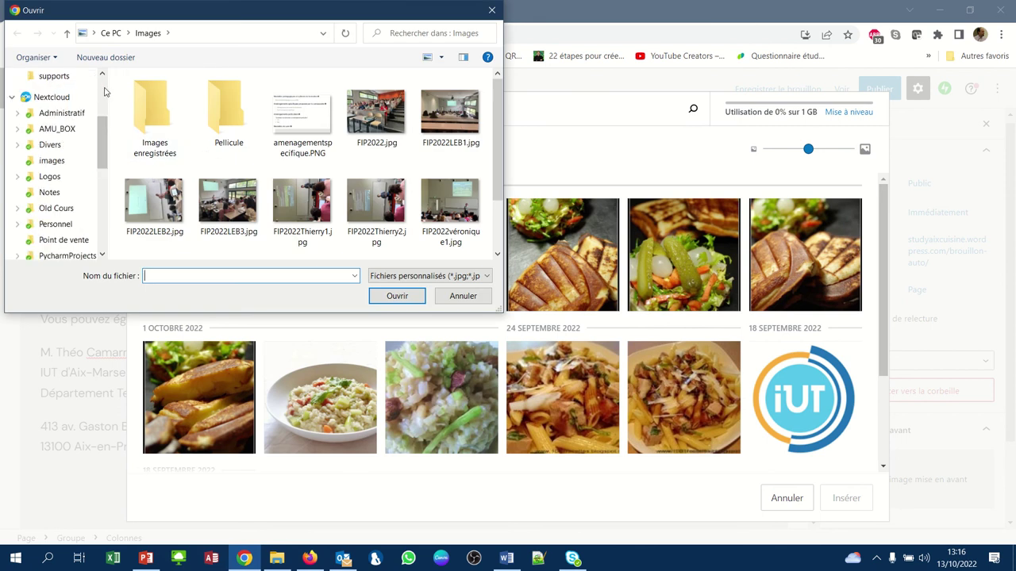
pyautogui.scroll(3, 102, 95)
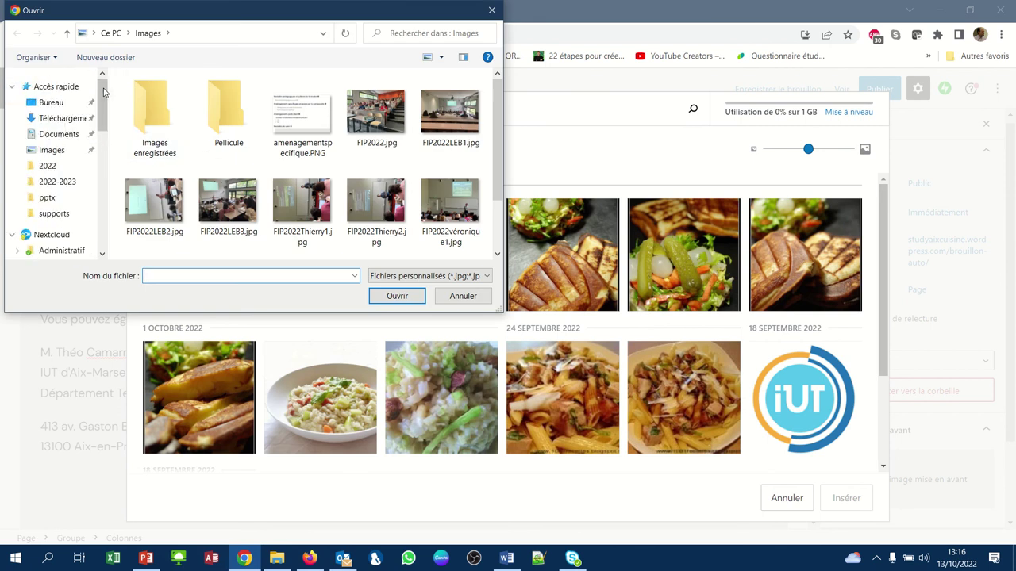
pyautogui.click(89, 118)
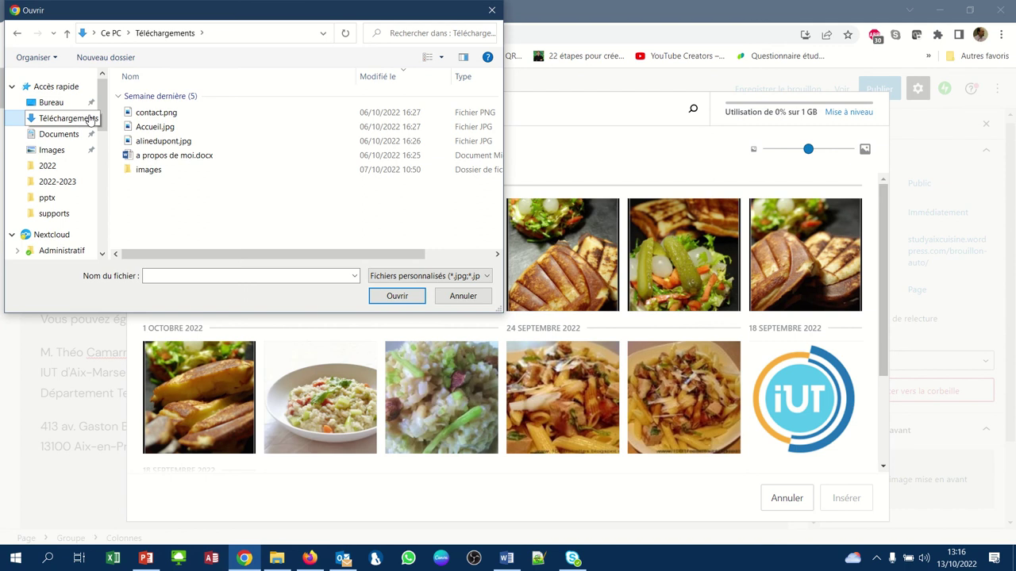
pyautogui.click(461, 305)
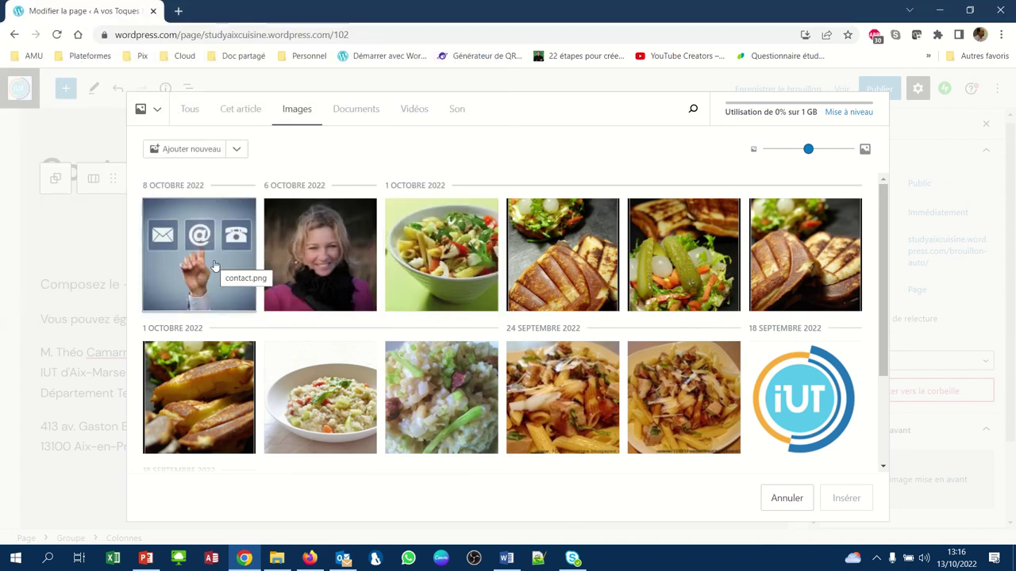
pyautogui.click(213, 265)
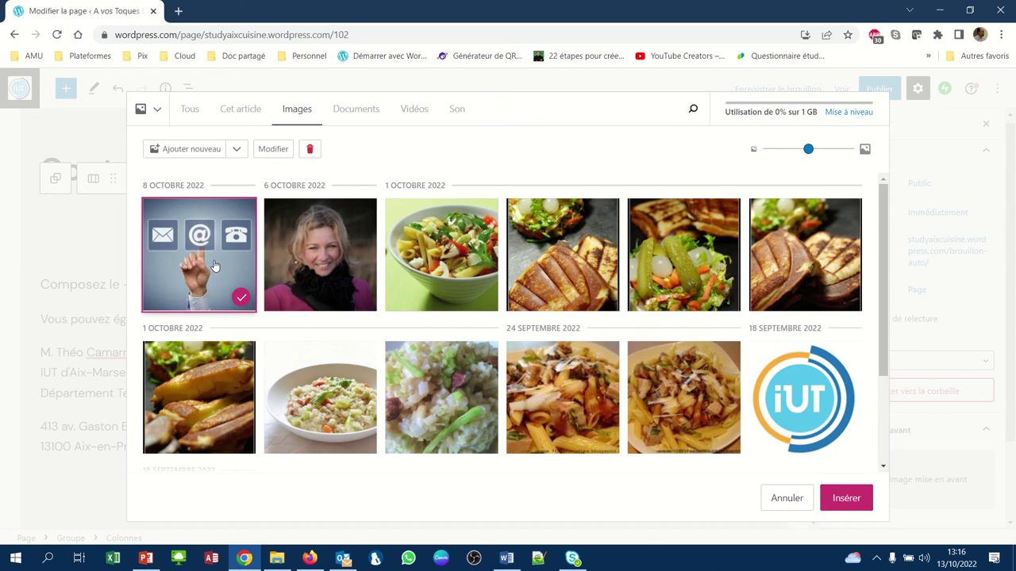
pyautogui.click(834, 497)
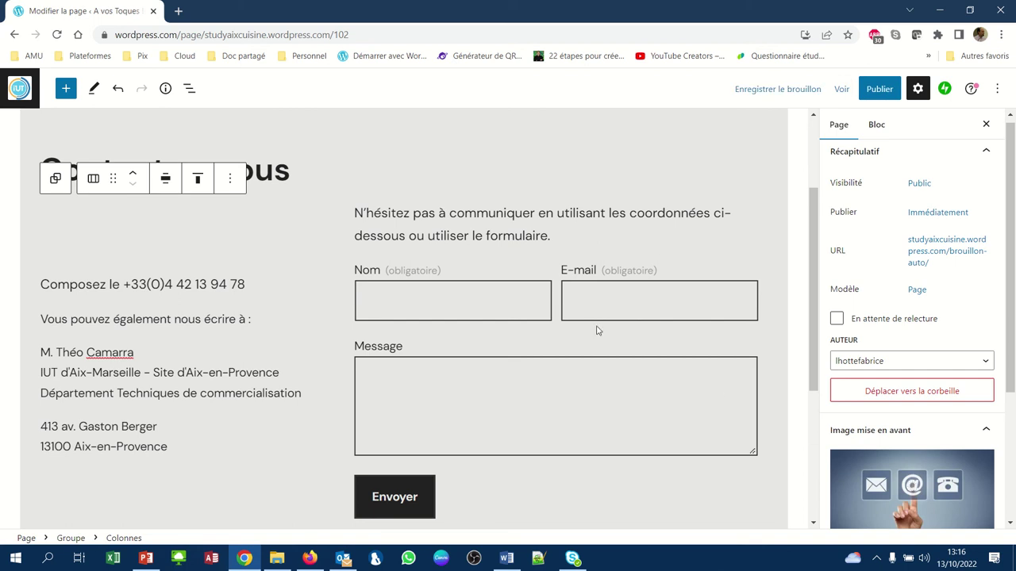
# - Publish the Contact page, confirm in the pre-publish panel, and view the live page
pyautogui.moveTo(421, 8)
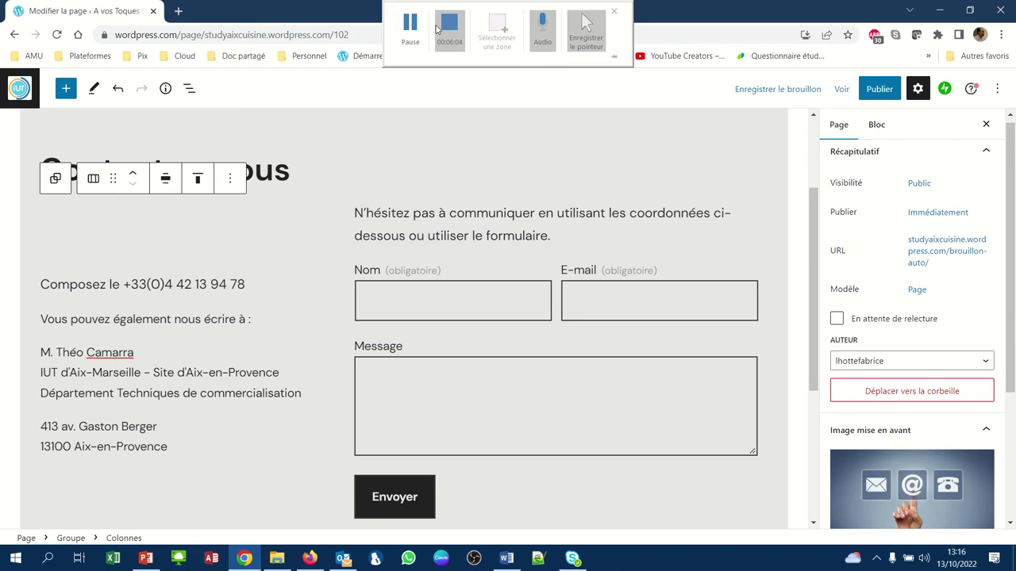
pyautogui.click(411, 36)
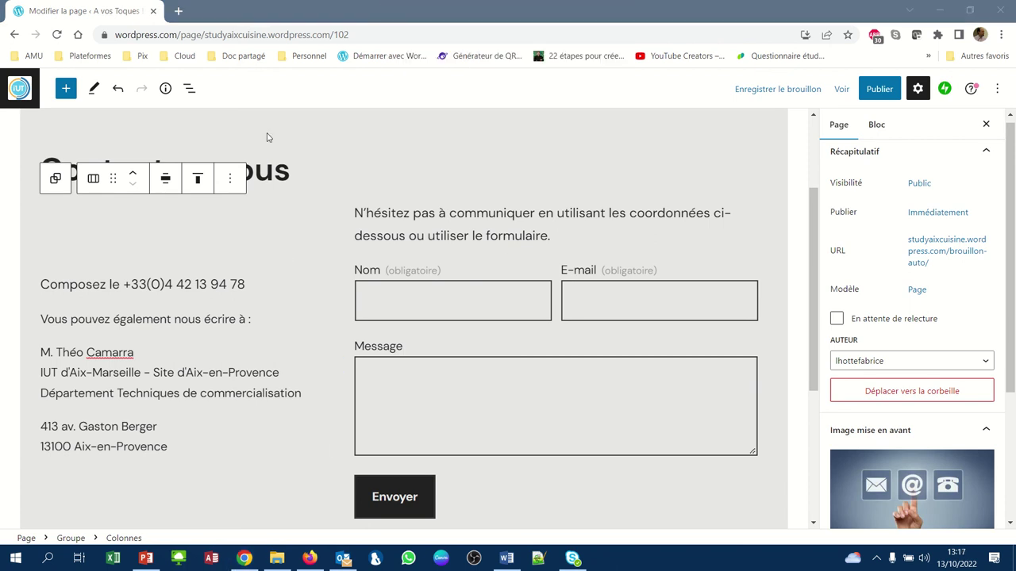
pyautogui.click(881, 90)
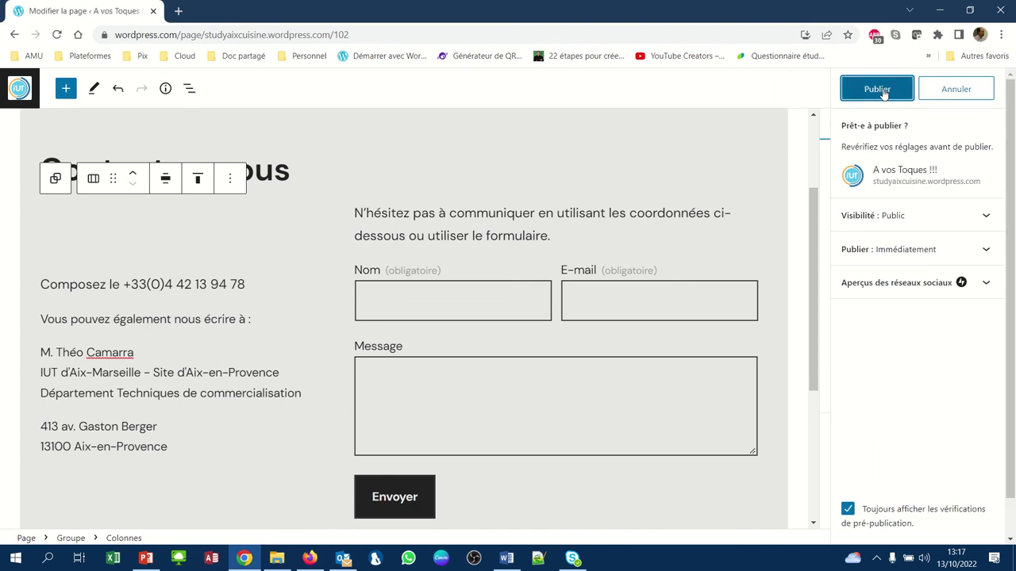
pyautogui.click(879, 90)
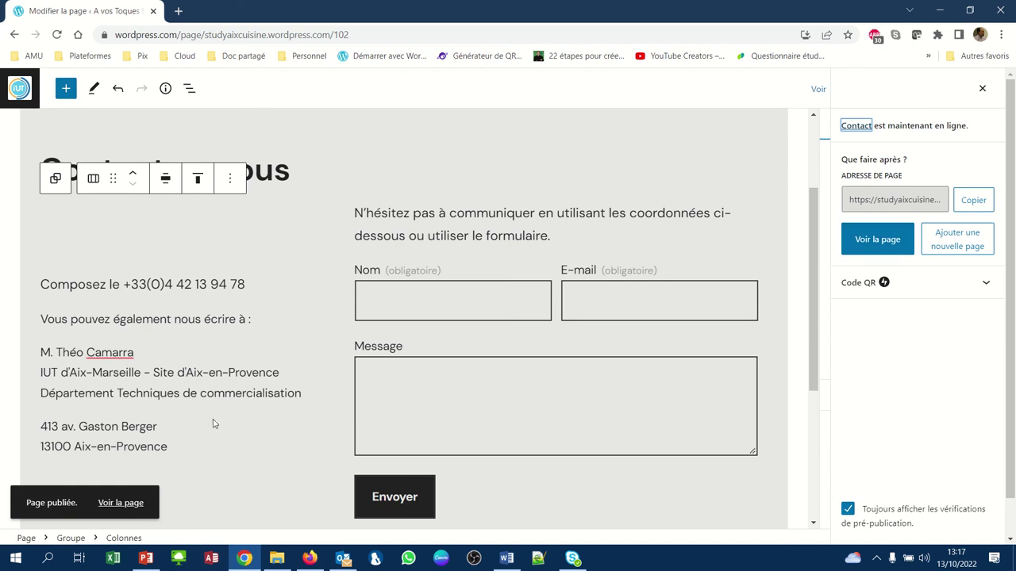
pyautogui.click(128, 503)
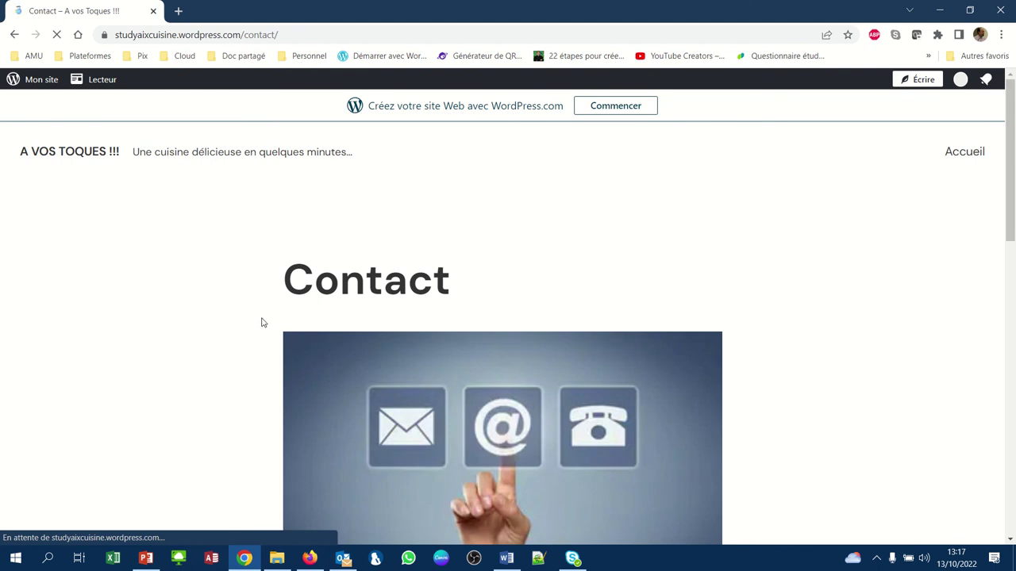
# - Scroll the live Contact page to check the featured image, address column and contact form
pyautogui.scroll(-3, 258, 320)
pyautogui.scroll(-2, 259, 321)
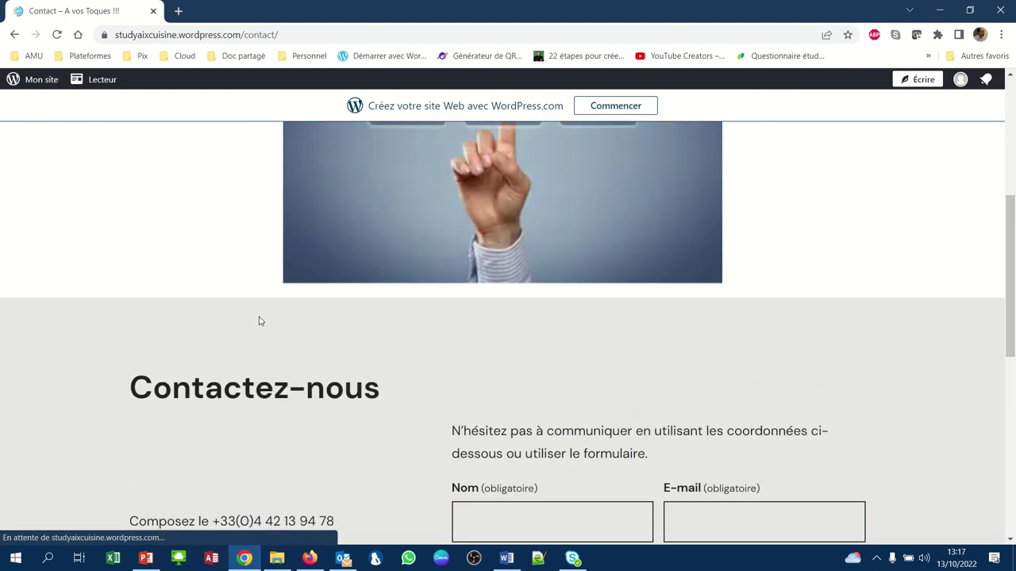
pyautogui.scroll(3, 258, 320)
pyautogui.scroll(-1, 259, 320)
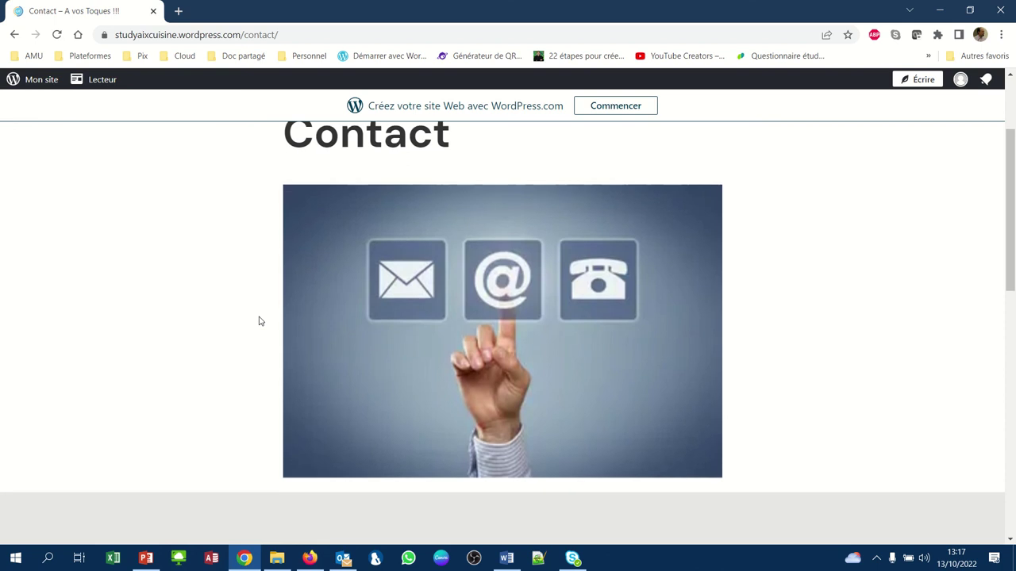
pyautogui.scroll(-4, 259, 321)
pyautogui.scroll(-5, 259, 320)
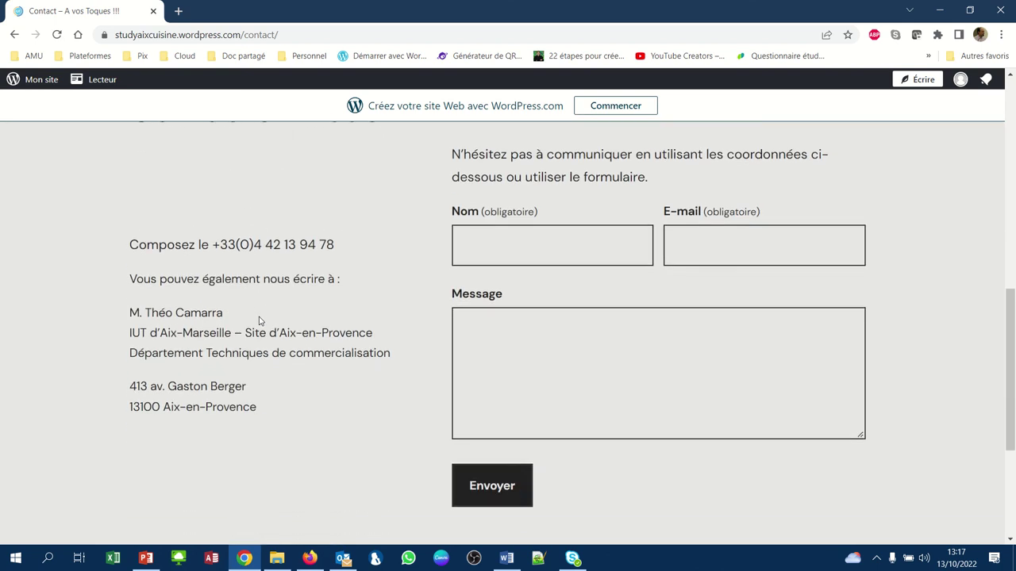
pyautogui.scroll(1, 259, 321)
pyautogui.scroll(2, 258, 321)
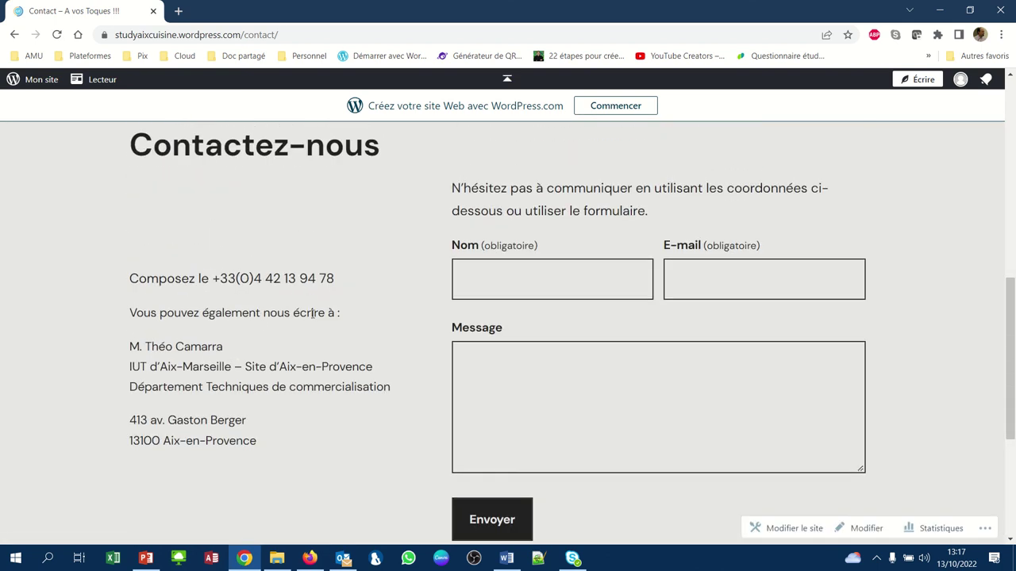
pyautogui.click(482, 283)
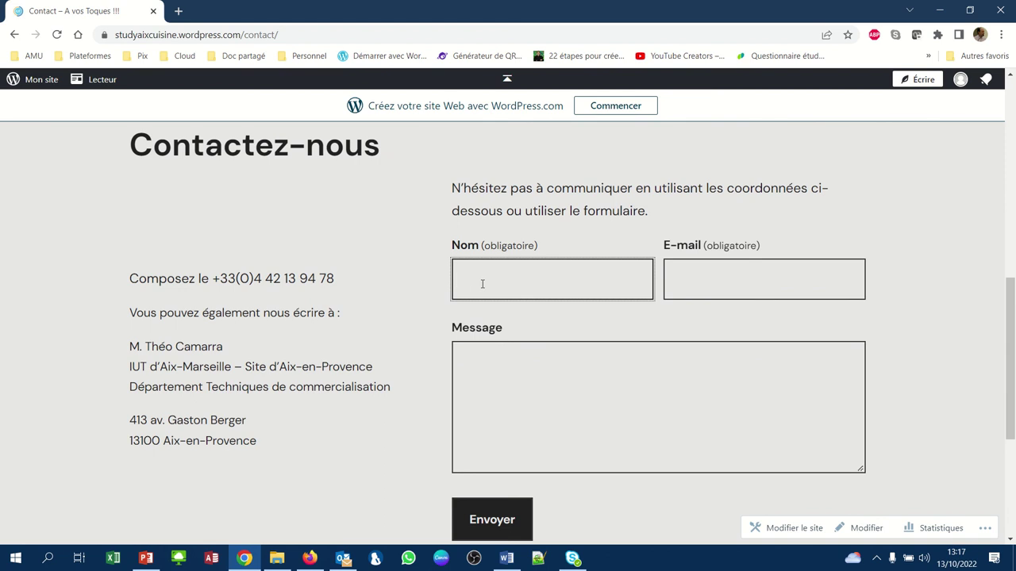
# - Submit the form with a name, e-mail and 'Super ce site, mais diversifiez plus vos recettes.'
pyautogui.write('DUPONT')
pyautogui.click(725, 279)
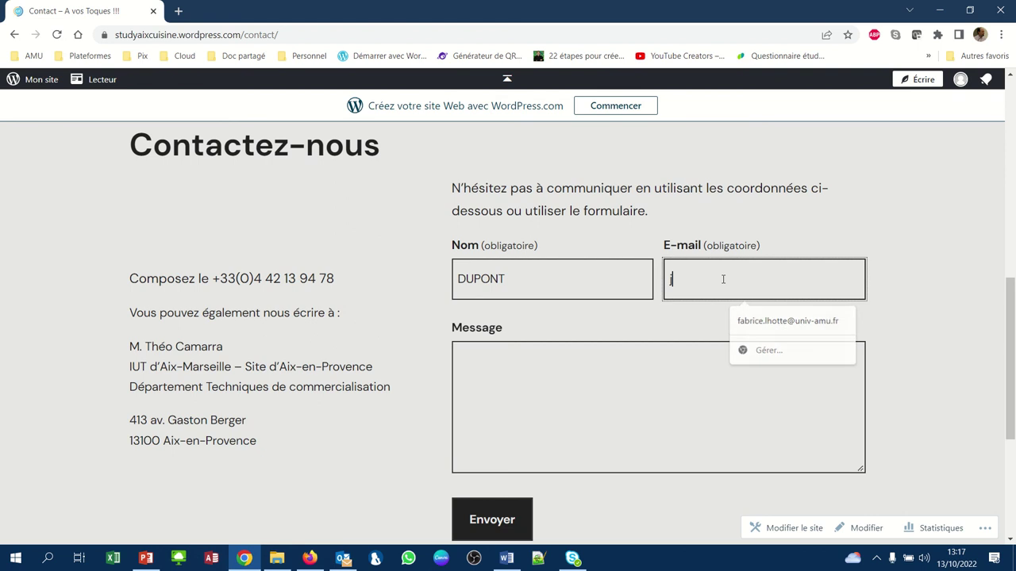
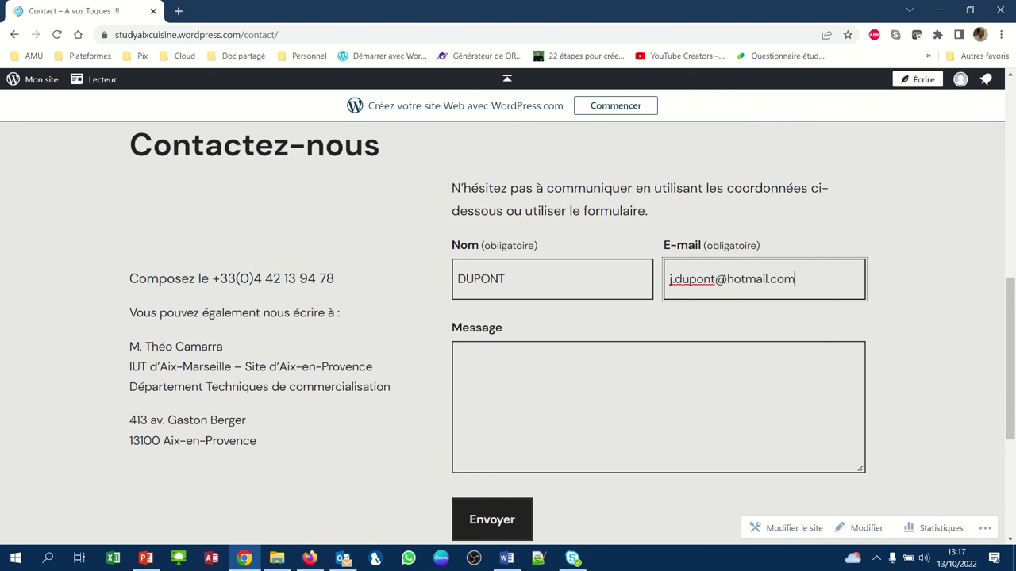
pyautogui.click(651, 373)
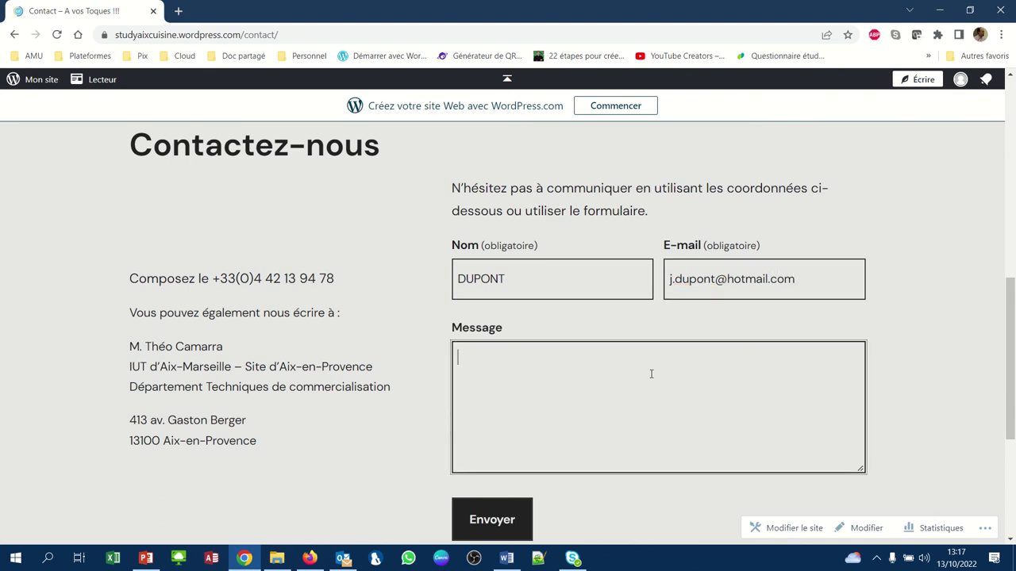
pyautogui.write('Super ce site, mais diver')
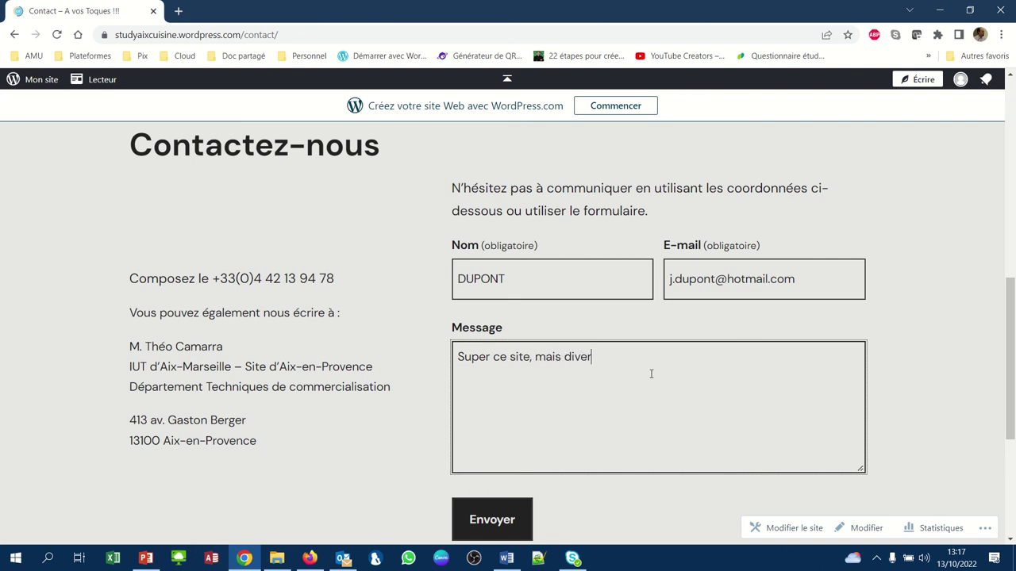
pyautogui.write('sifiez plus vos recettes.')
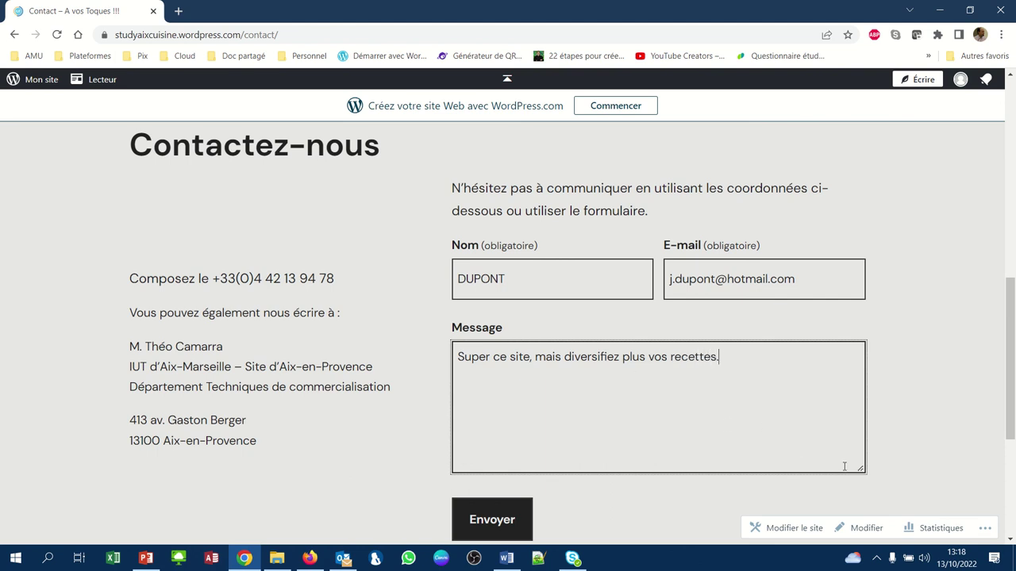
pyautogui.click(498, 527)
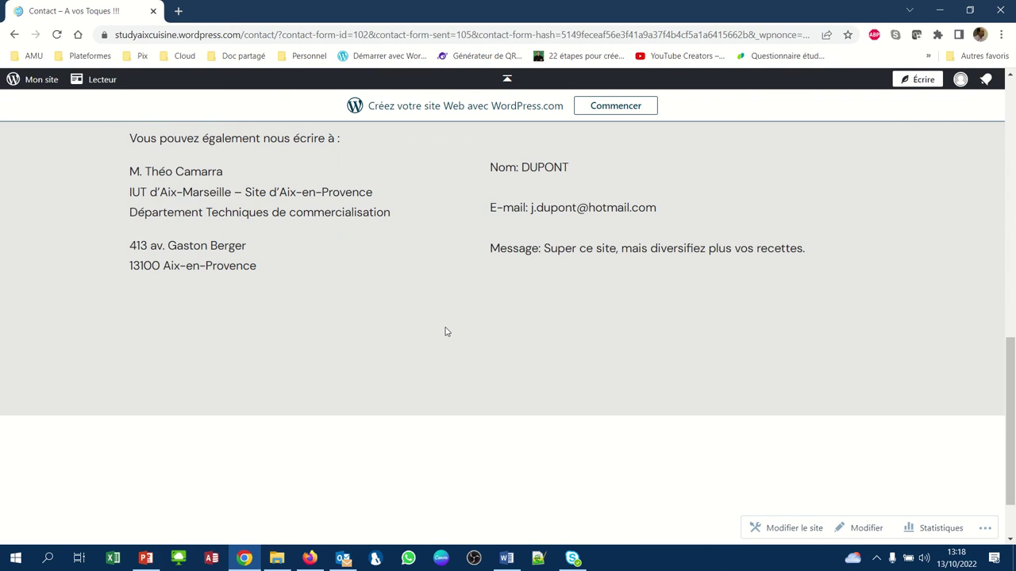
pyautogui.scroll(3, 446, 313)
pyautogui.scroll(-1, 446, 313)
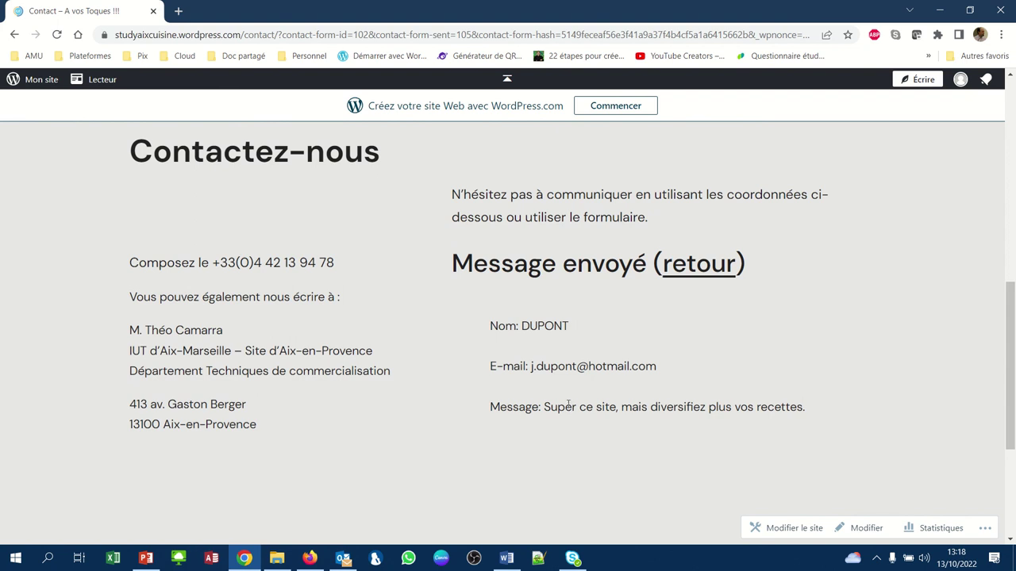
pyautogui.click(37, 83)
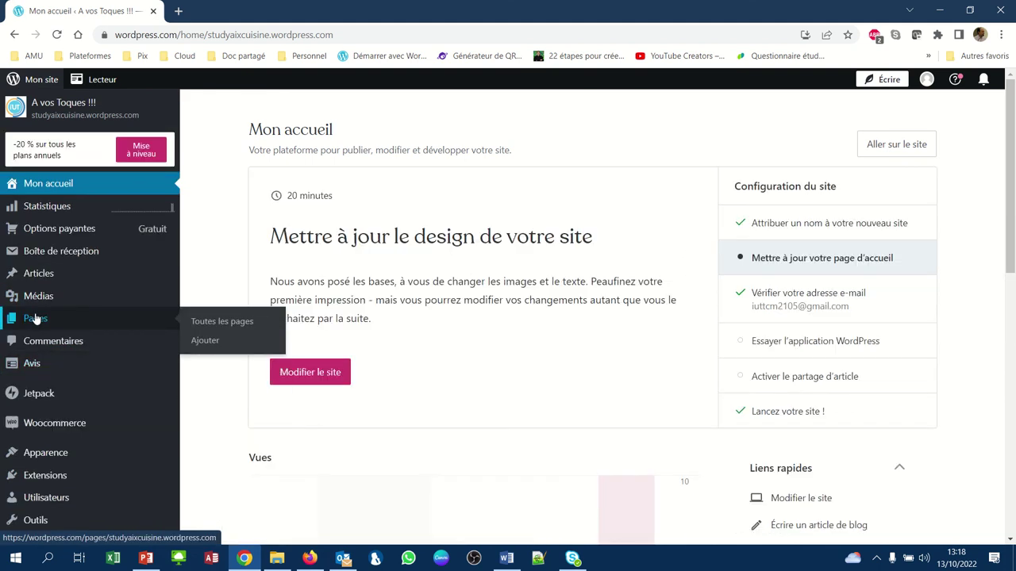
# - From Pages, open the Avis form responses list showing the test submission
pyautogui.click(36, 321)
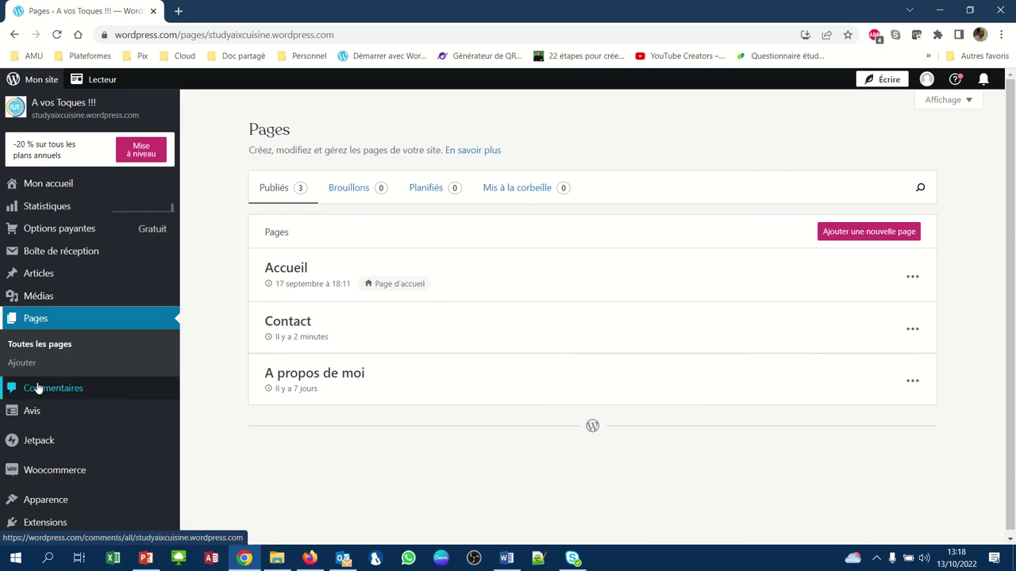
pyautogui.scroll(-1, 64, 346)
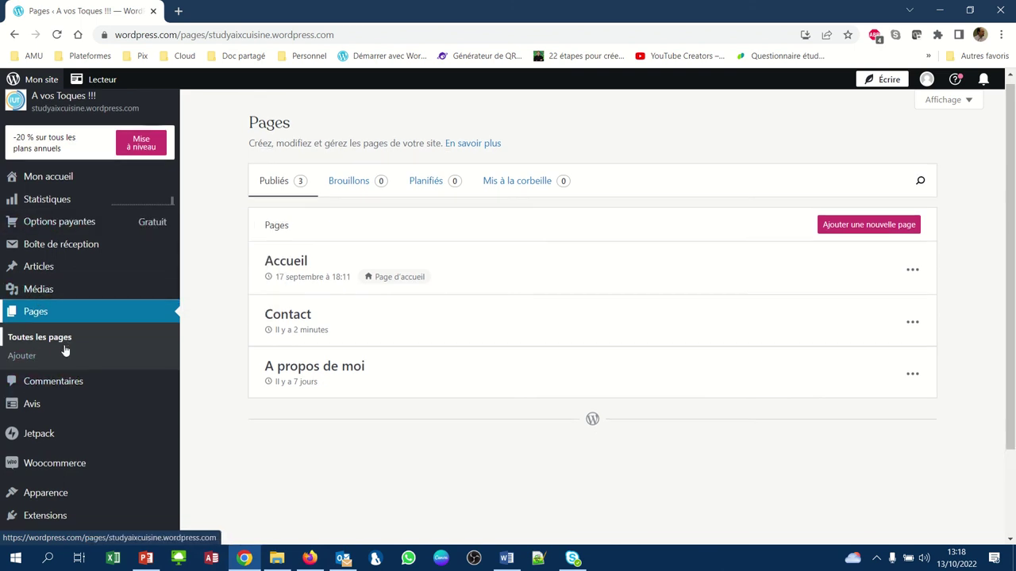
pyautogui.click(30, 364)
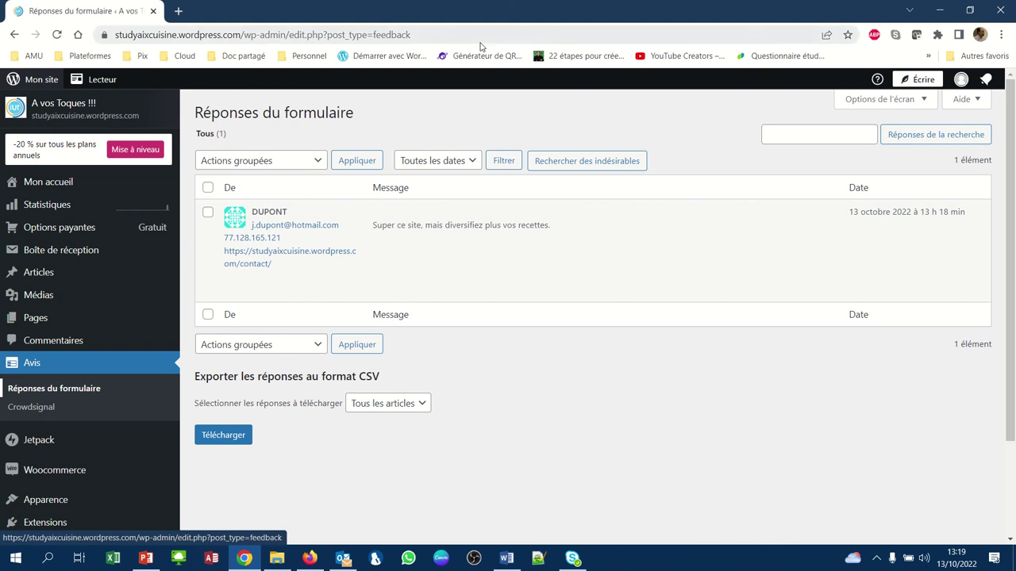
pyautogui.moveTo(465, 4)
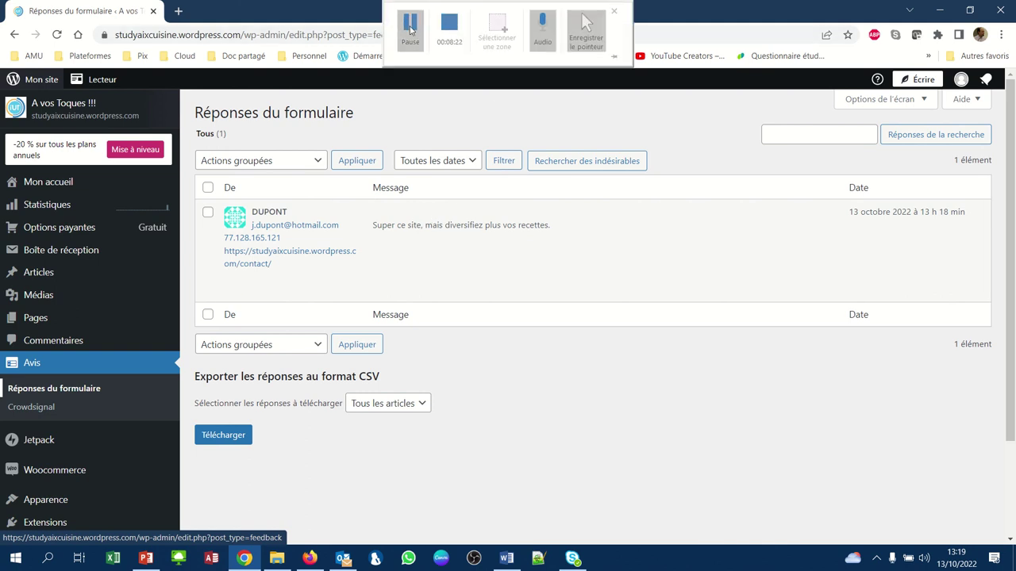
pyautogui.moveTo(424, 276)
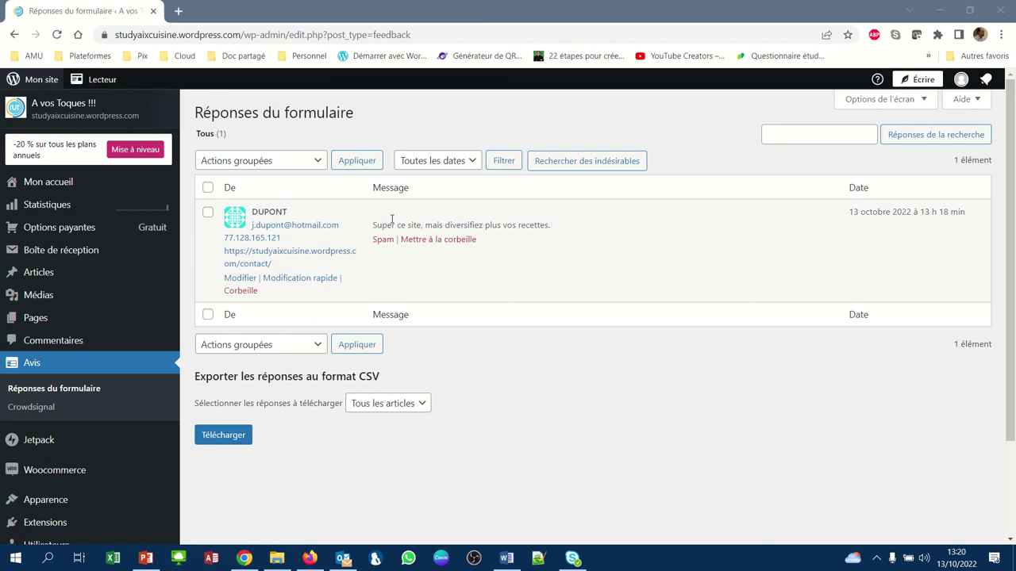
pyautogui.moveTo(479, 40)
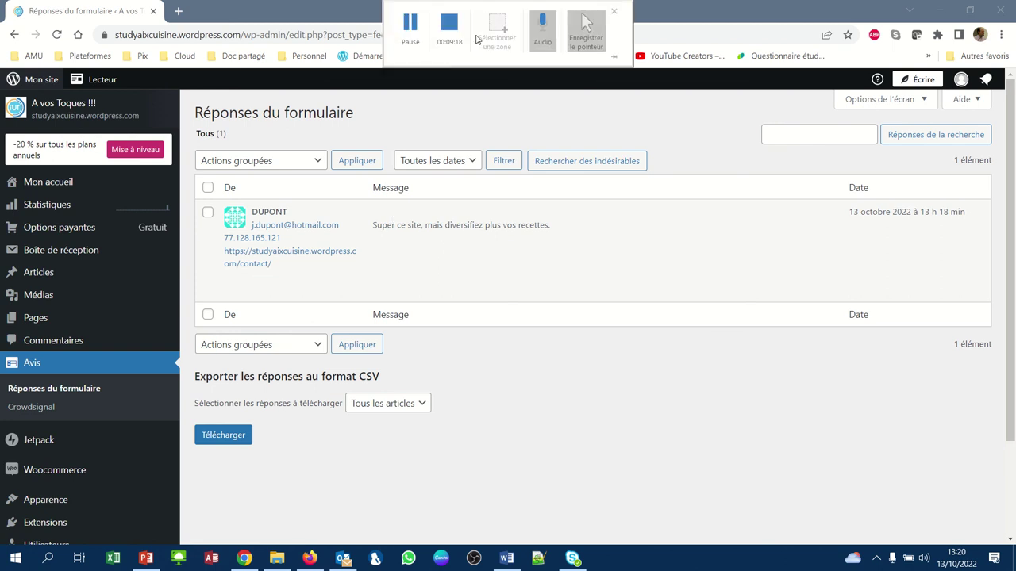